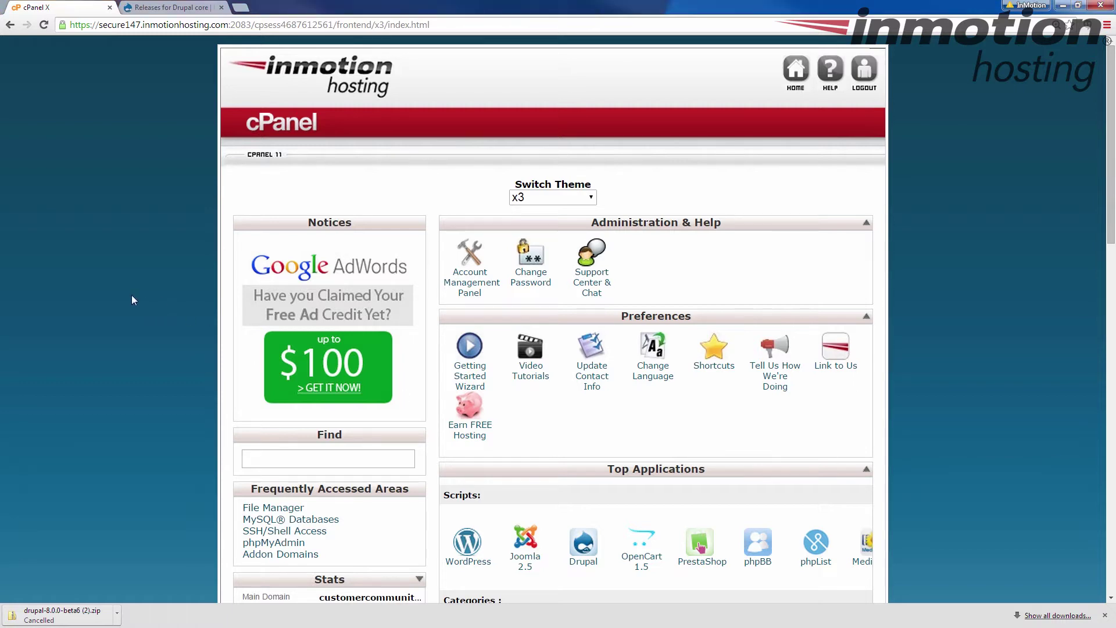
- Open MySQL Databases and create a new database named drupal8
scroll(132, 296, down, 2)
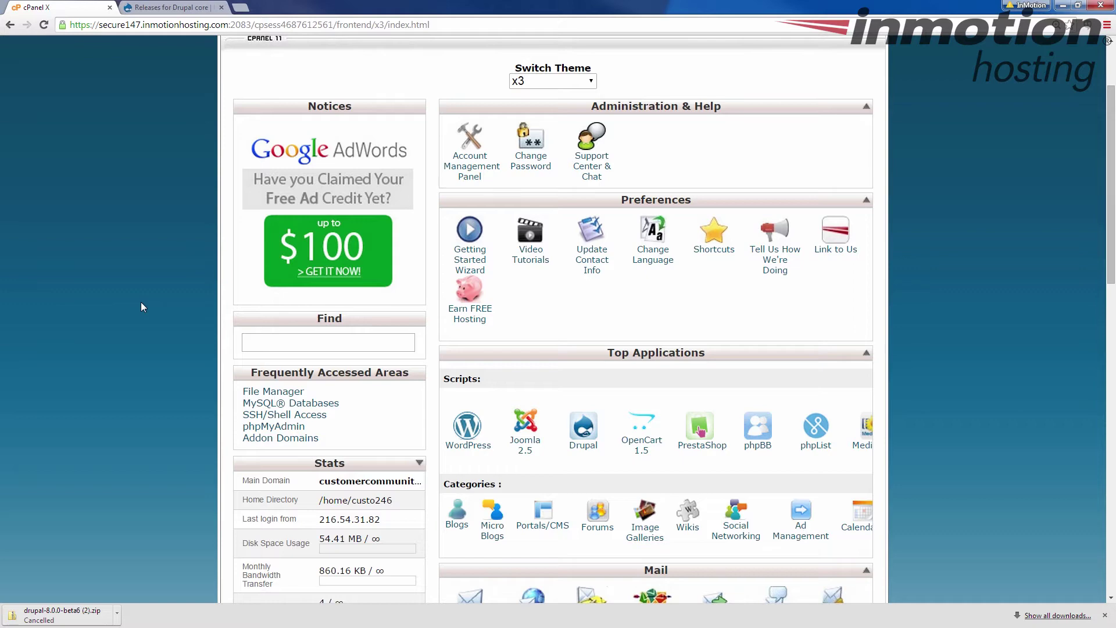
scroll(134, 298, down, 3)
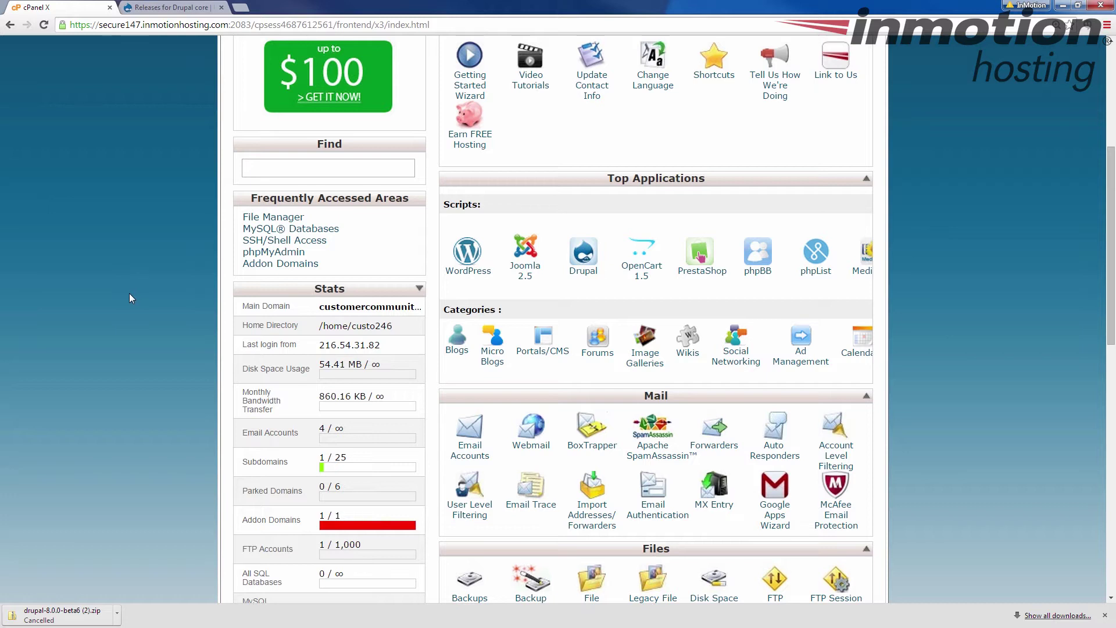
scroll(129, 293, down, 2)
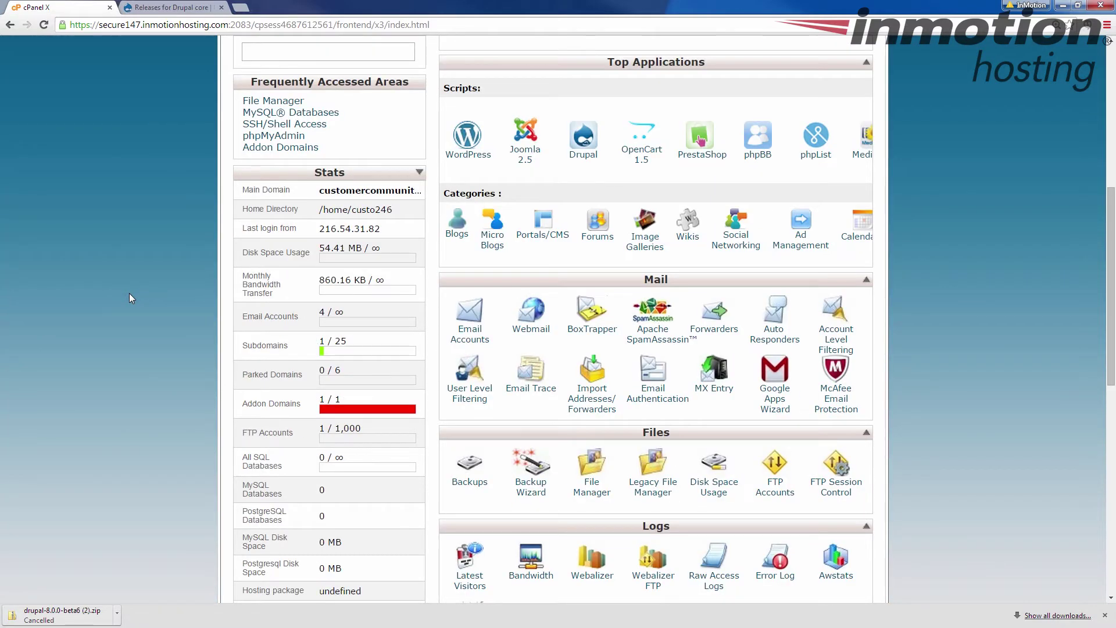
scroll(129, 298, down, 2)
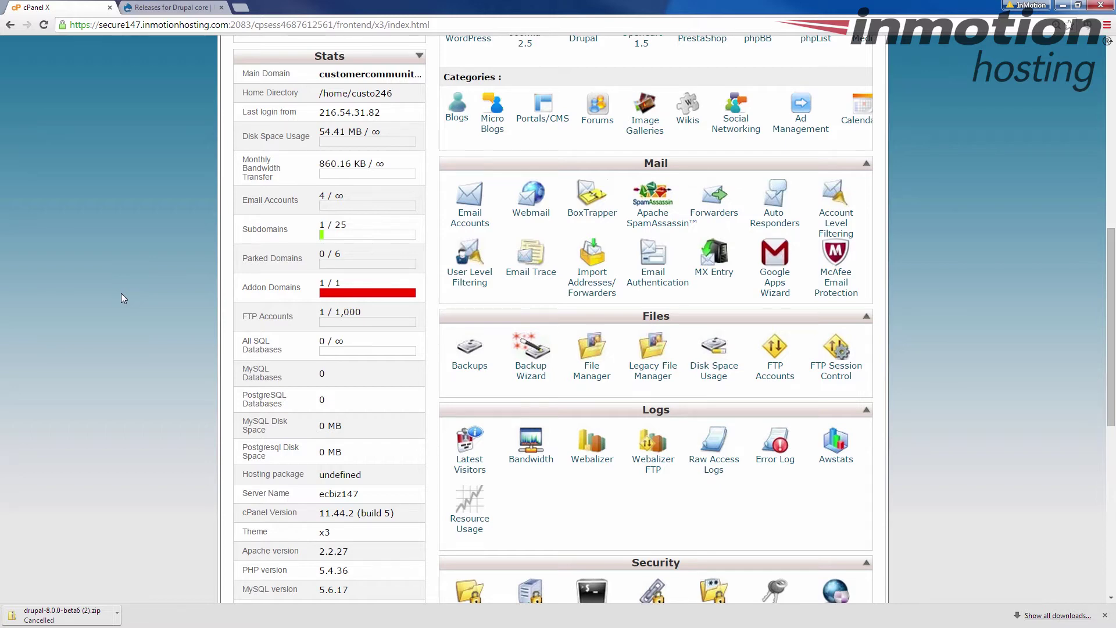
scroll(120, 293, down, 5)
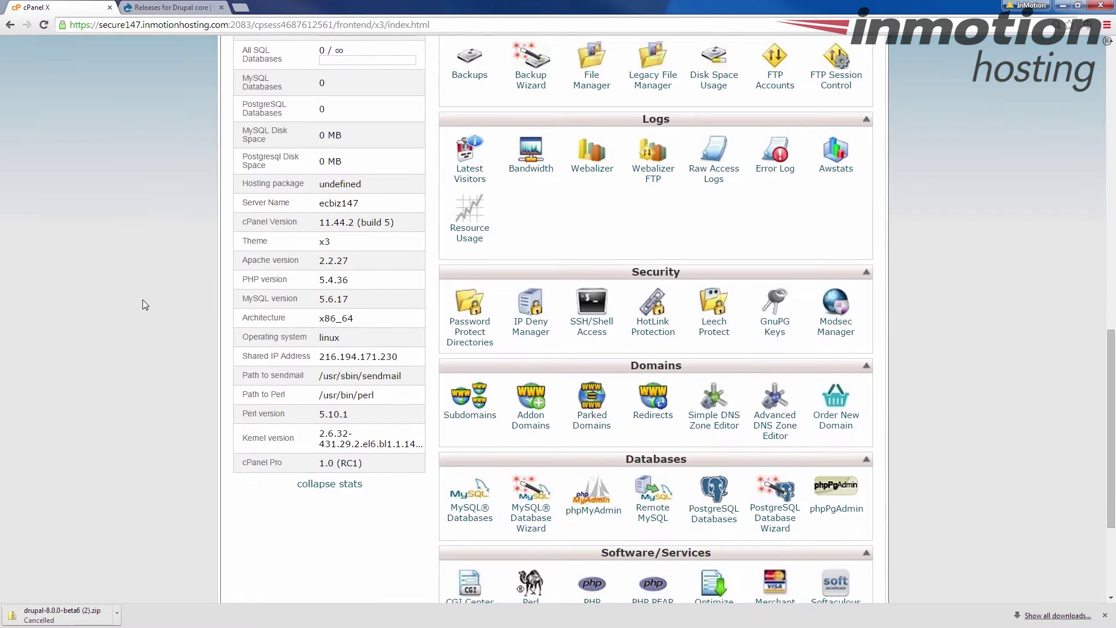
scroll(143, 303, down, 2)
scroll(137, 308, down, 2)
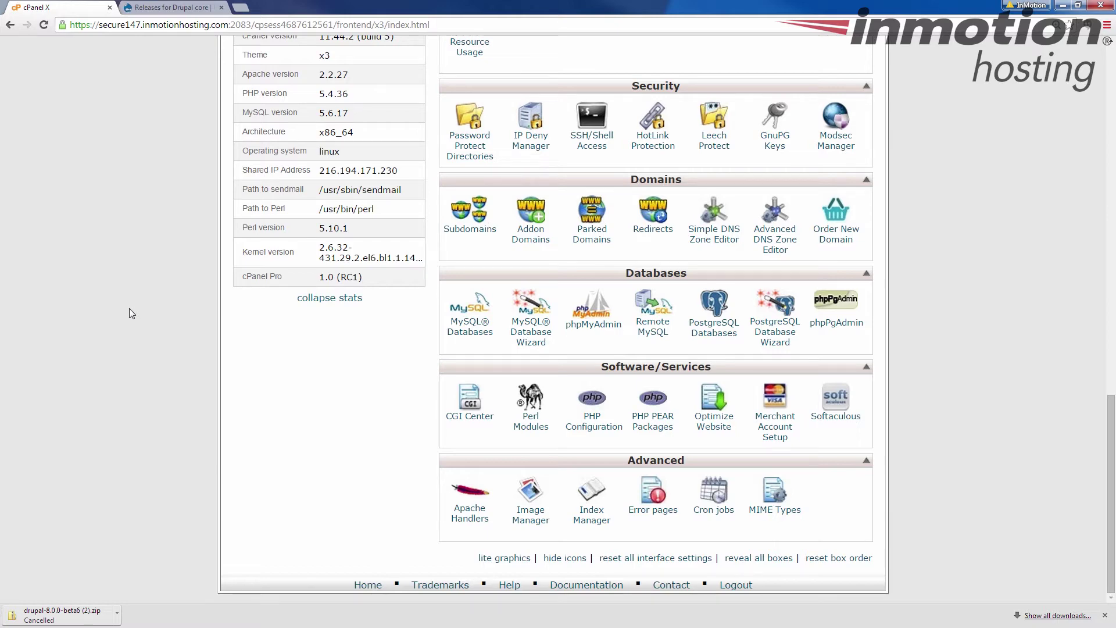
click(471, 332)
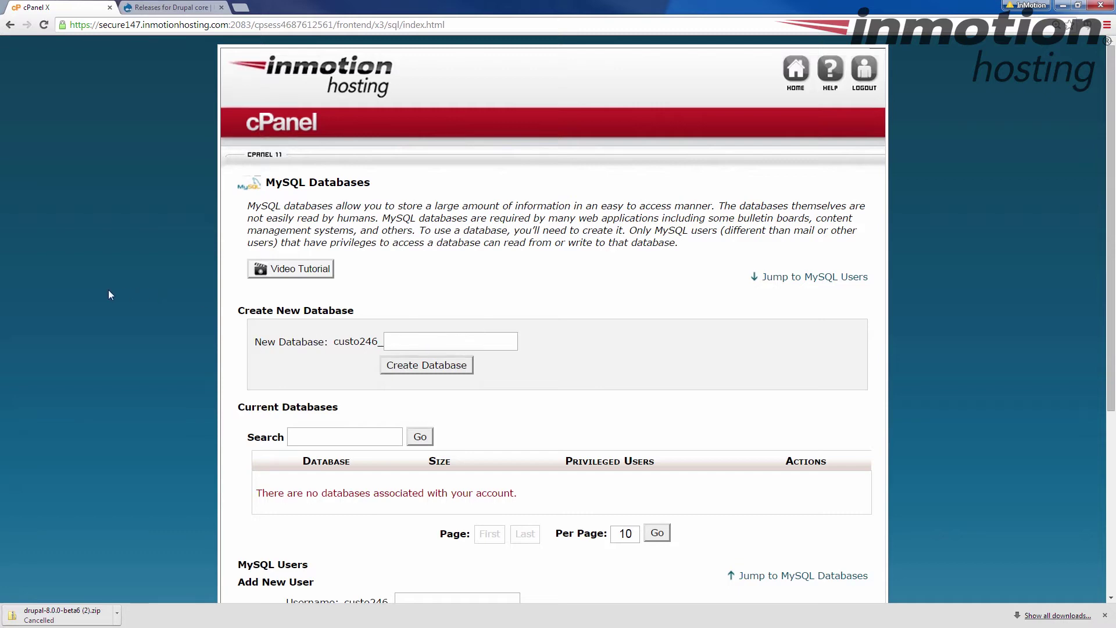
scroll(109, 291, down, 5)
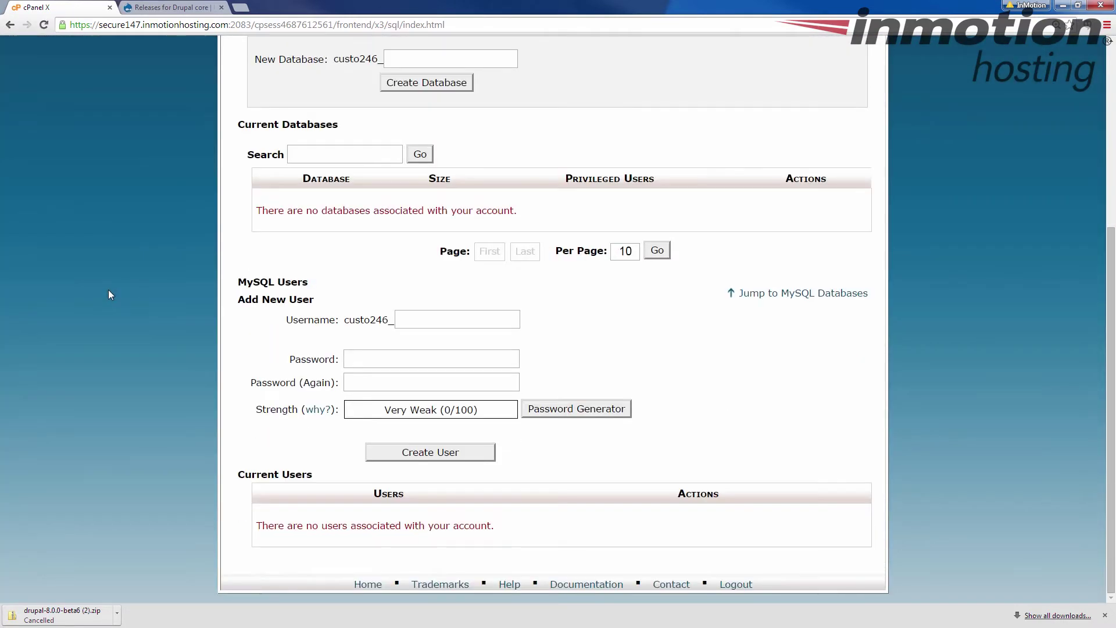
scroll(110, 286, up, 4)
click(419, 289)
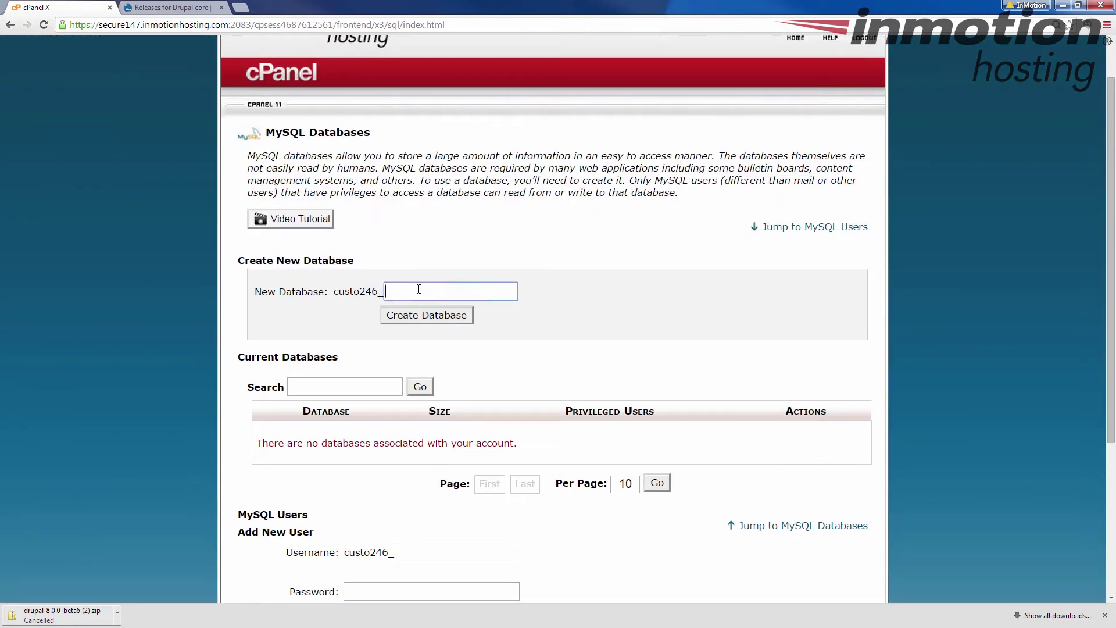
text(drupal8)
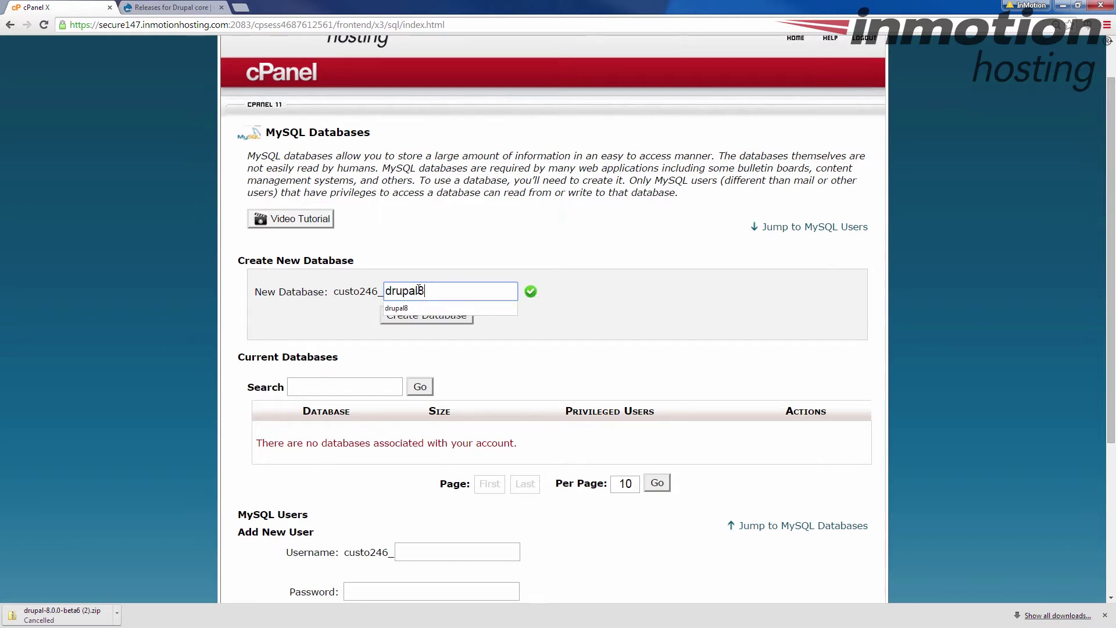
click(401, 317)
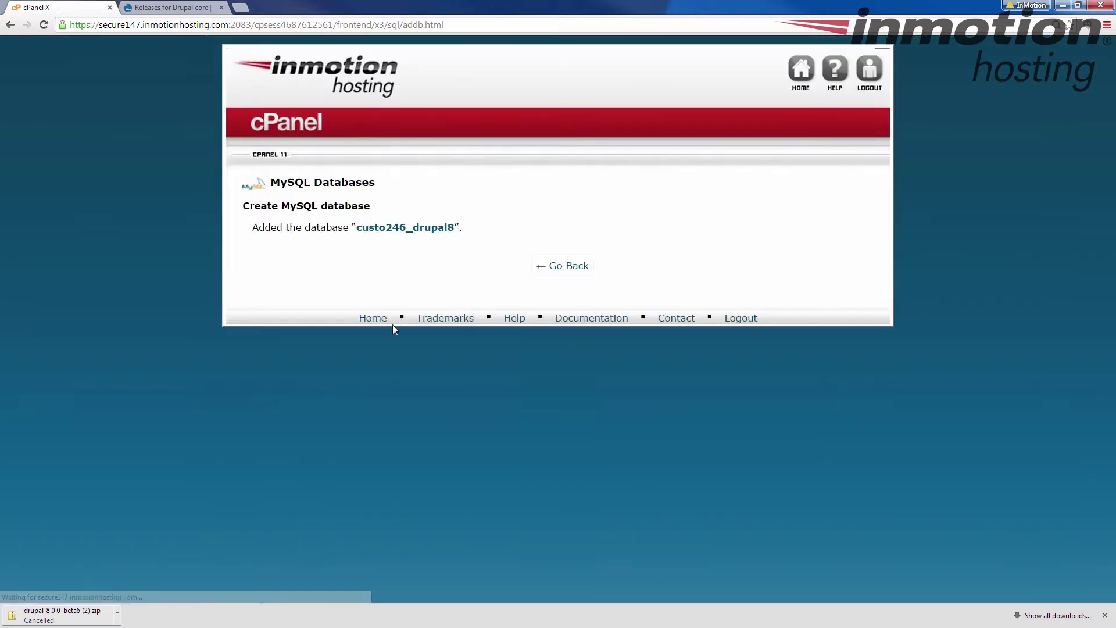
- Create the MySQL user drupal8 with a very strong password, entered twice
click(559, 267)
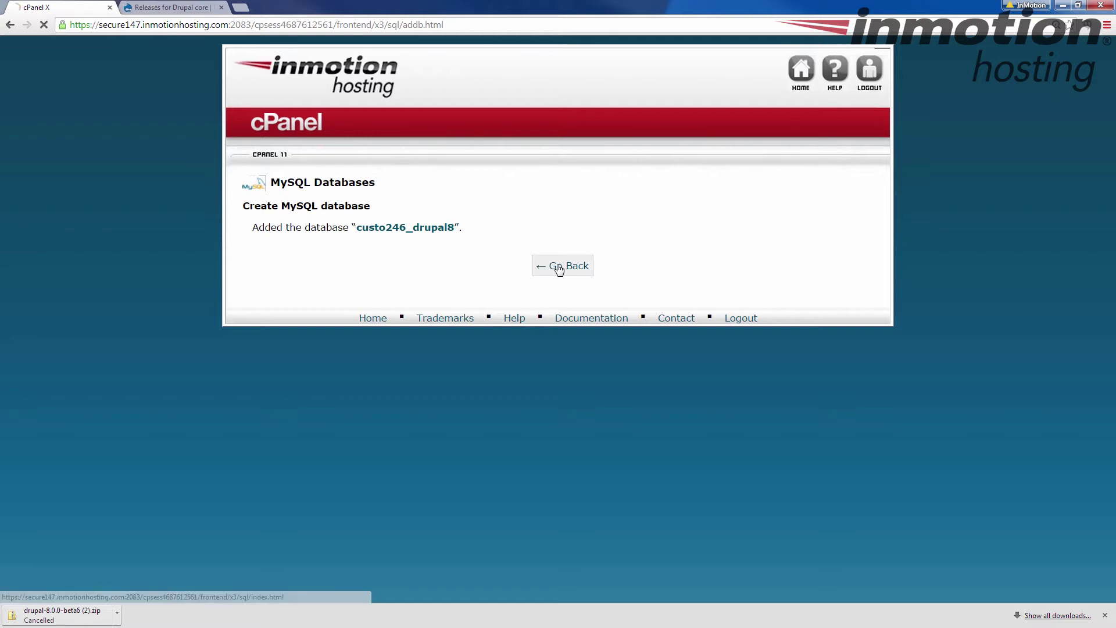
scroll(142, 296, down, 6)
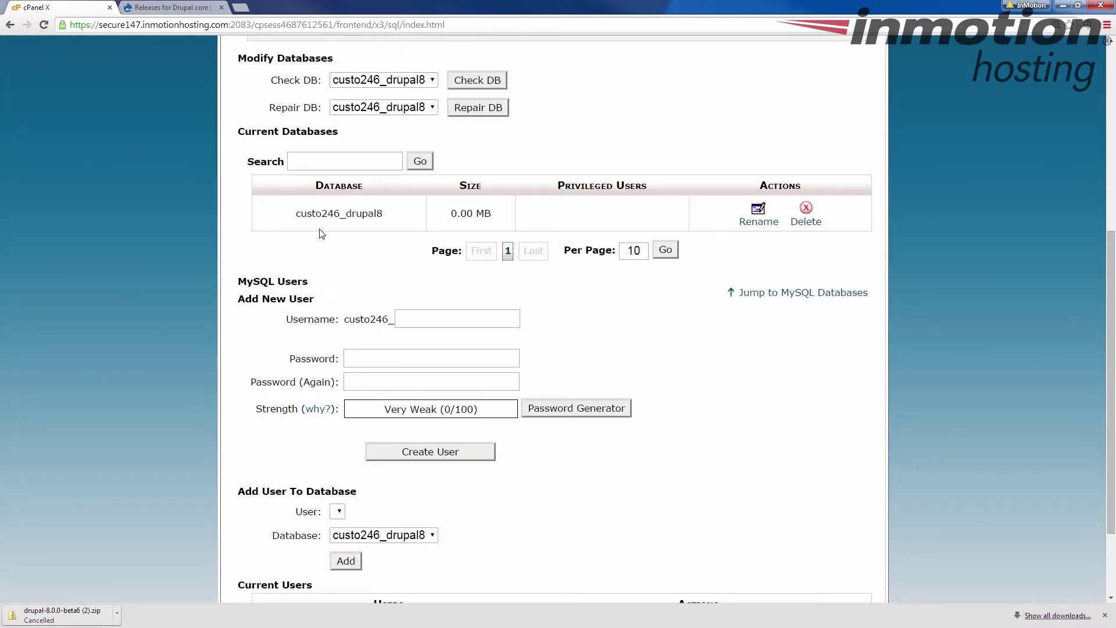
click(429, 319)
text(drupal8)
click(367, 358)
text(********)
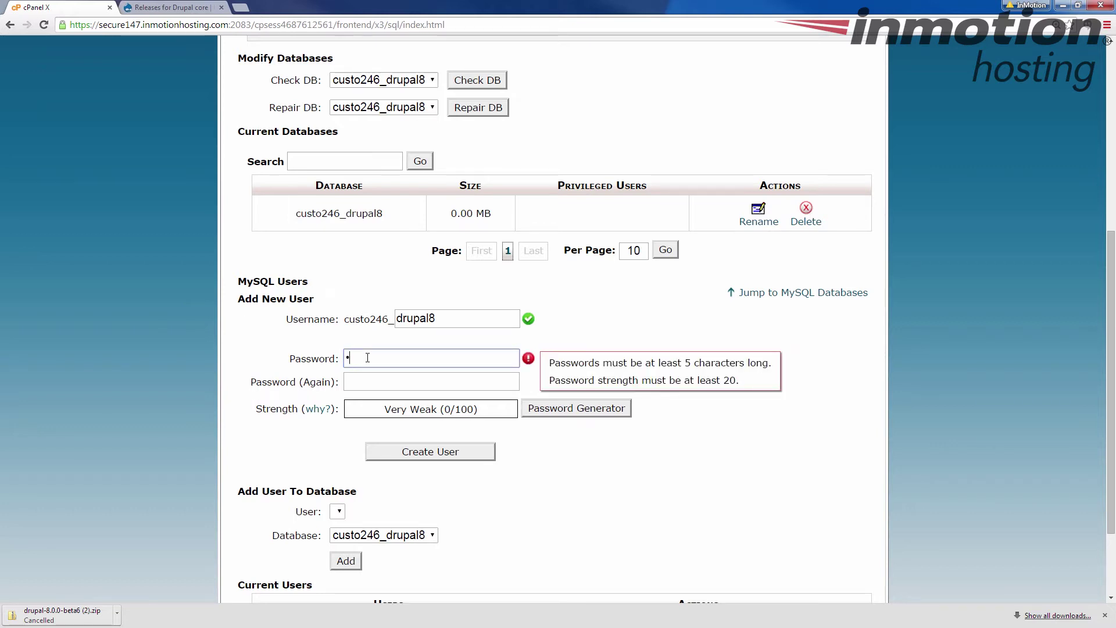
text(*****)
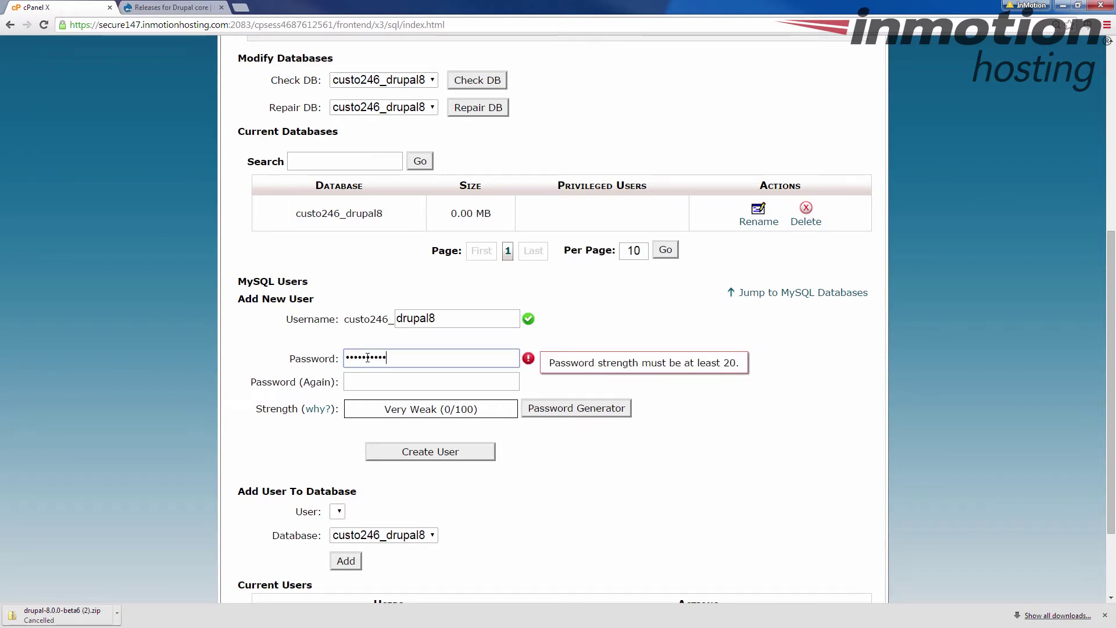
text(*)
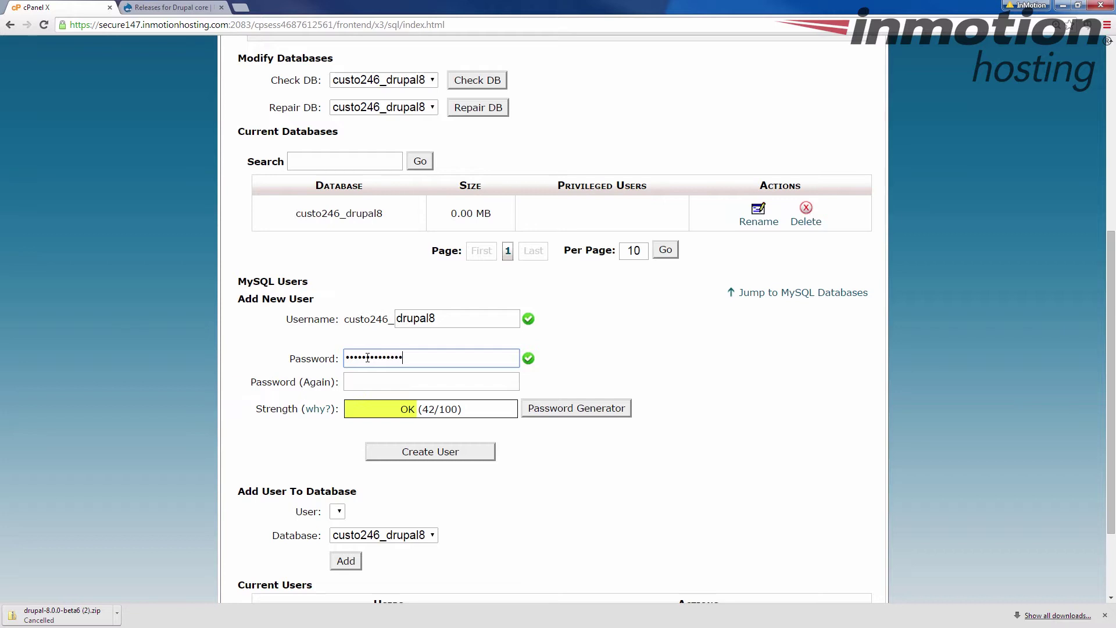
key(Tab)
text(****************)
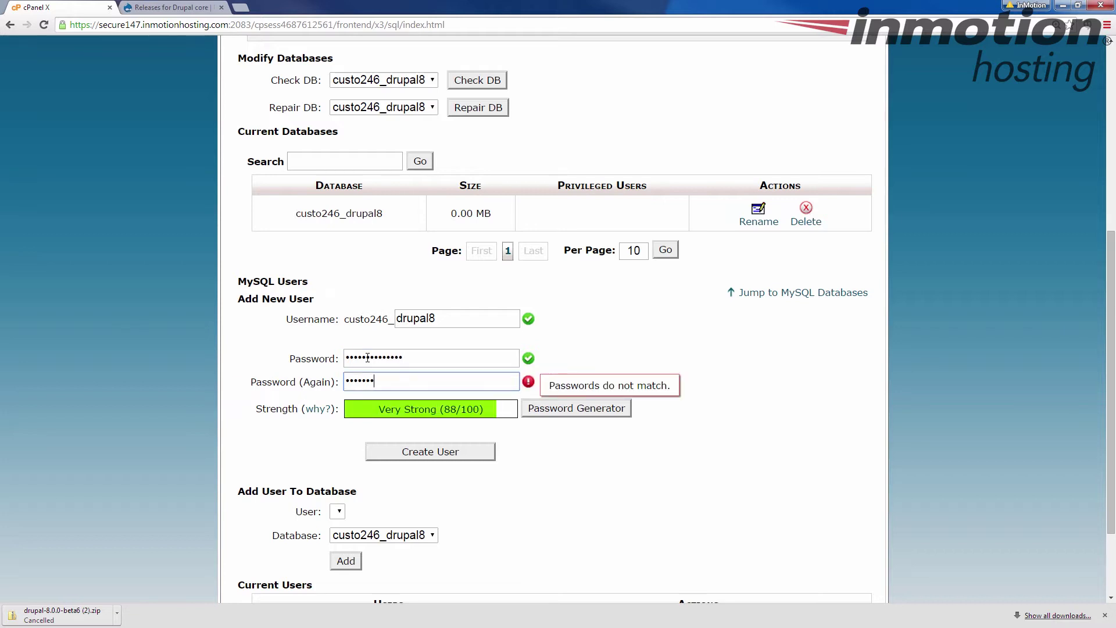
text(**)
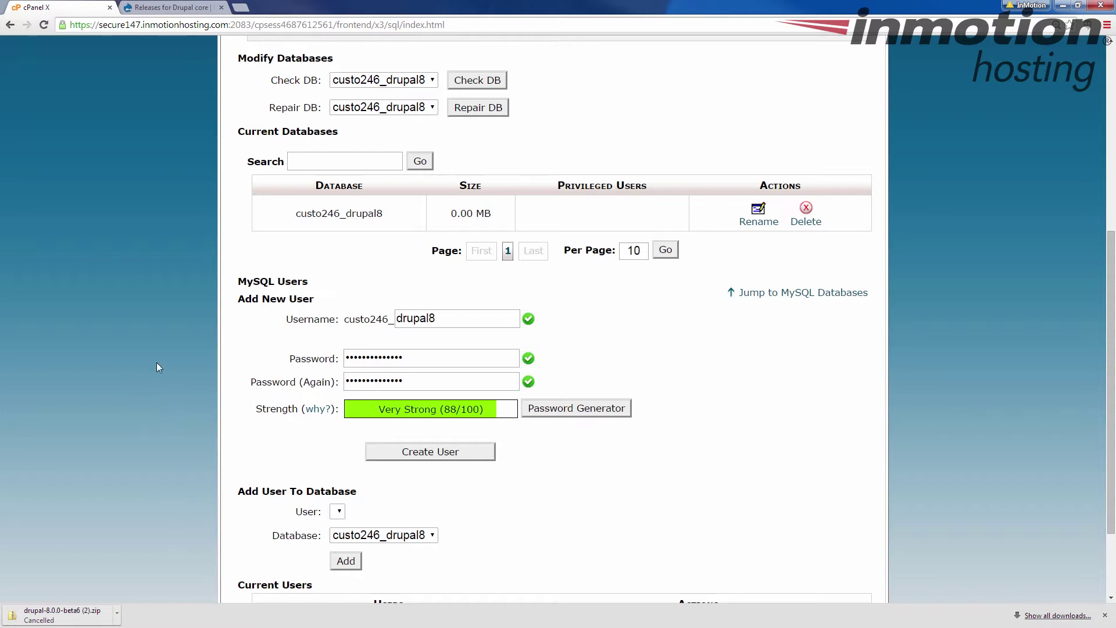
scroll(156, 361, down, 2)
click(409, 343)
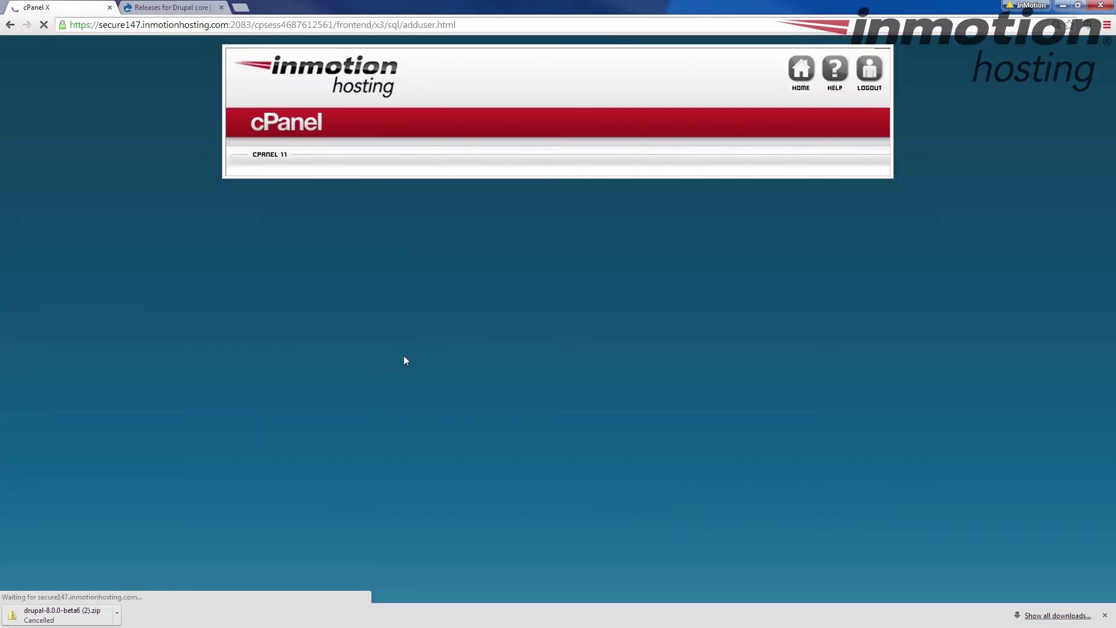
click(549, 234)
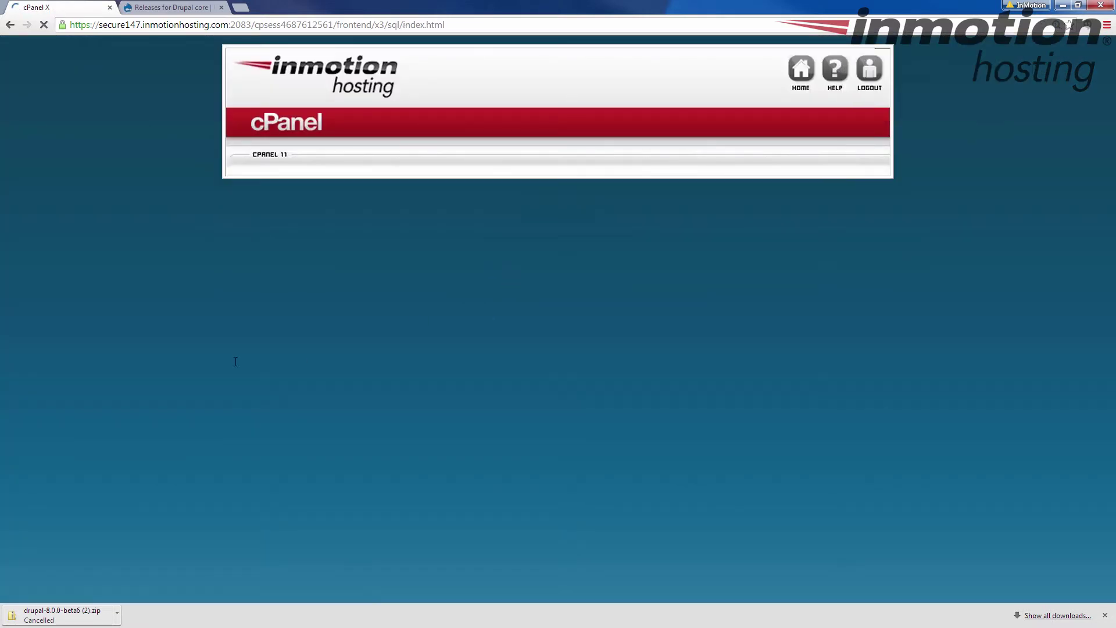
- Add the drupal8 user to the drupal8 database with all privileges
scroll(206, 360, down, 6)
scroll(205, 355, down, 1)
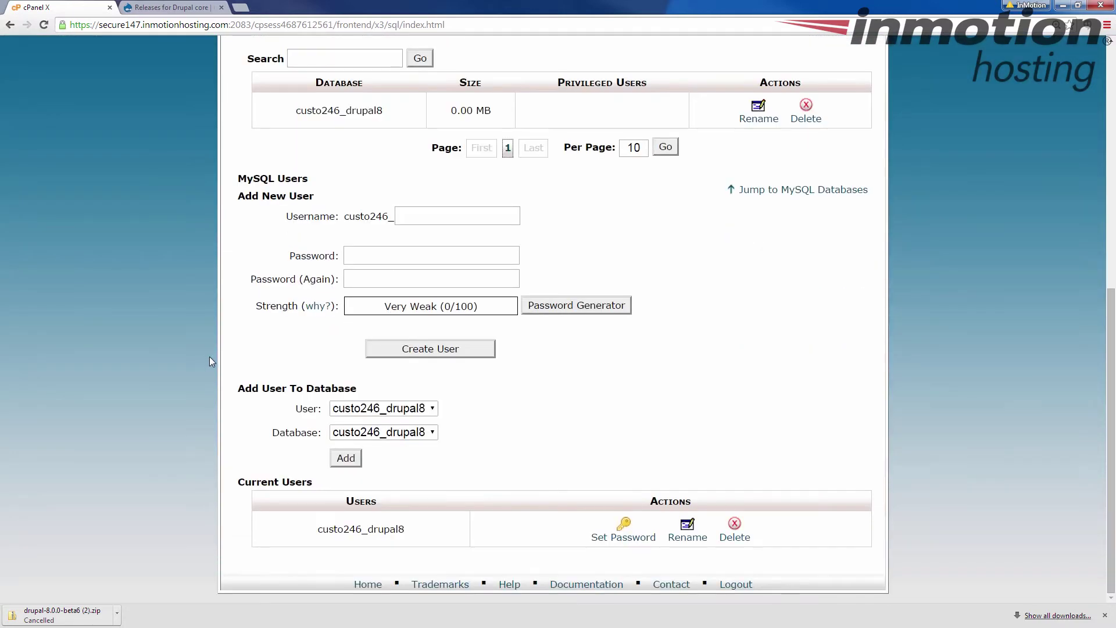
scroll(244, 372, up, 3)
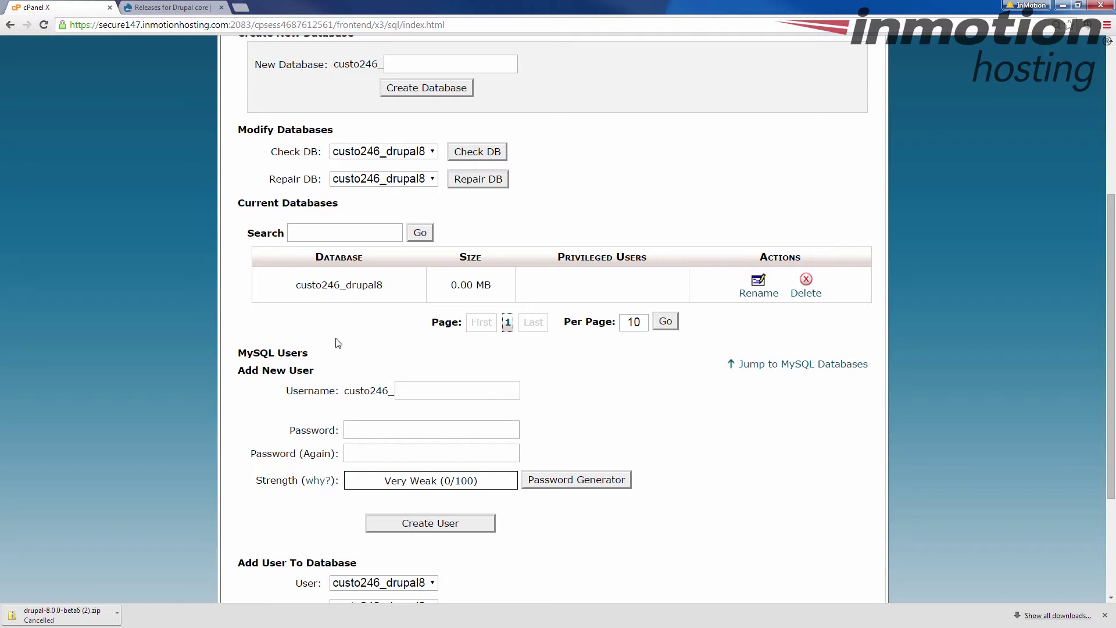
scroll(336, 344, down, 3)
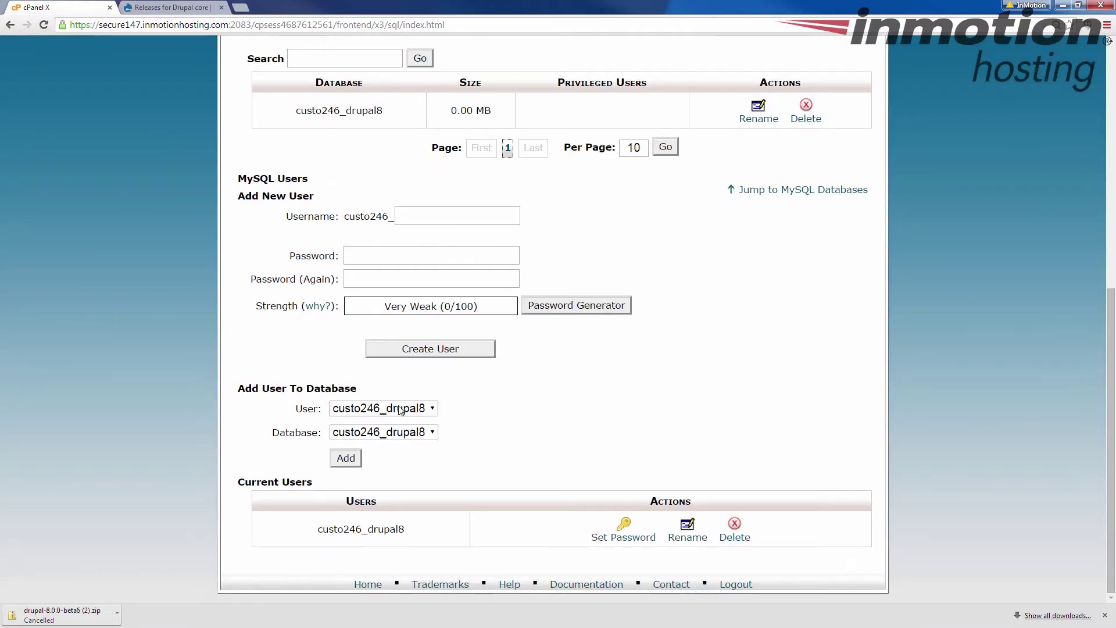
click(434, 408)
click(433, 423)
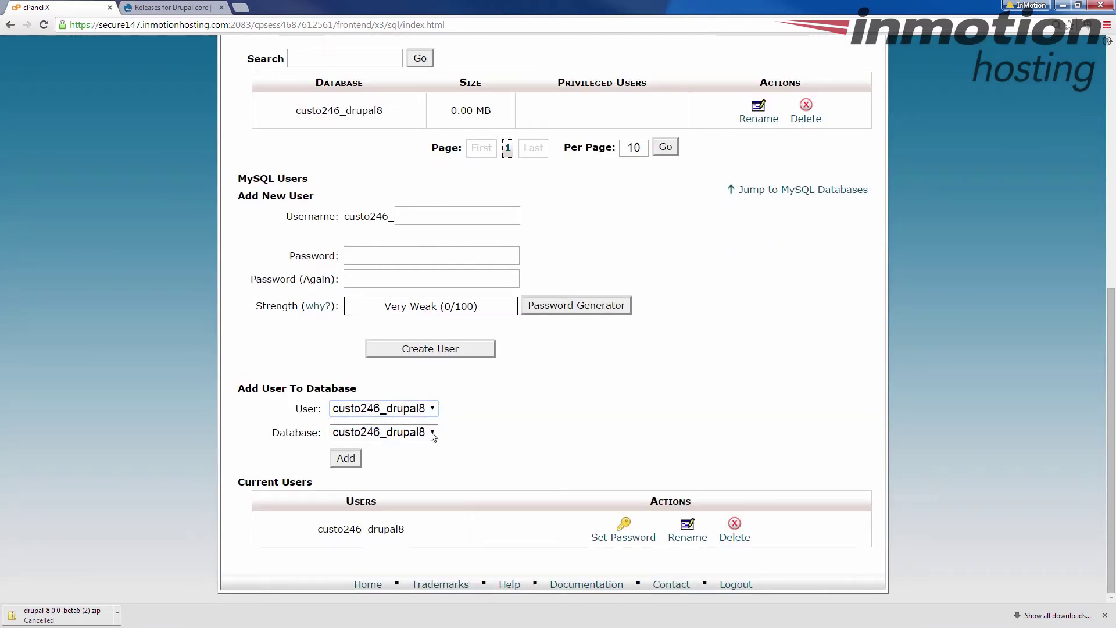
click(432, 432)
click(433, 445)
click(360, 459)
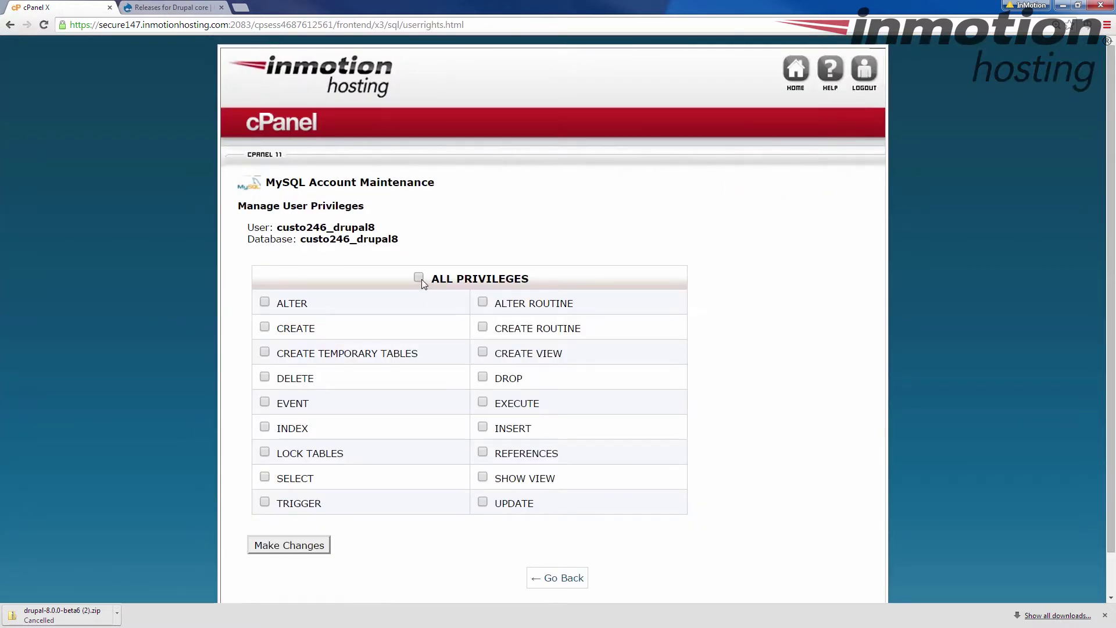
click(419, 279)
click(298, 549)
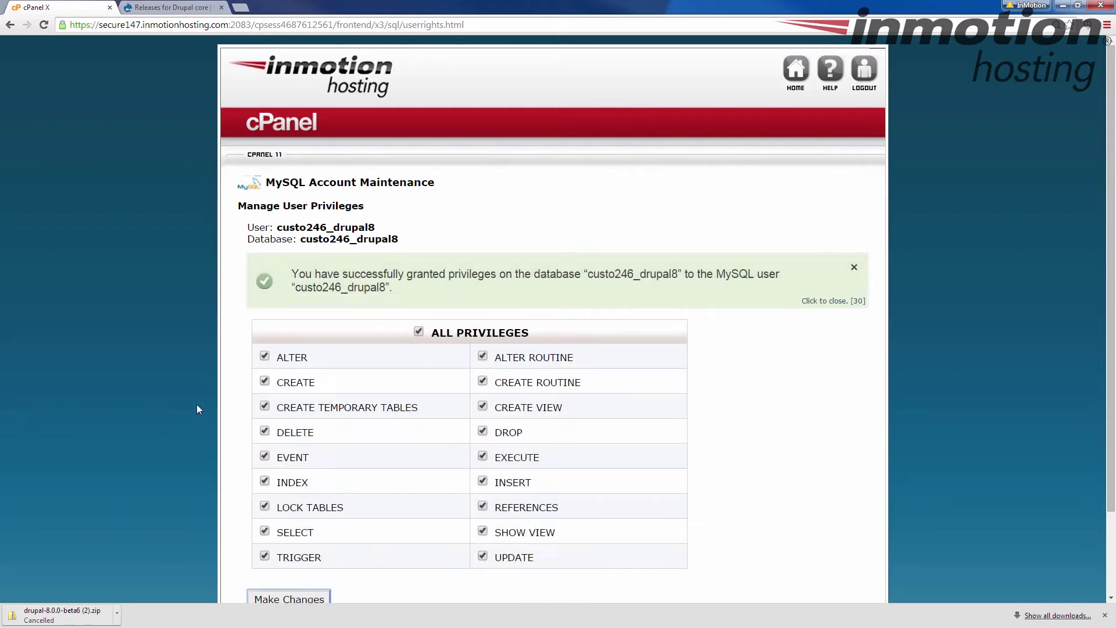
- Return to the cPanel home page, then switch to the Drupal core releases page
scroll(248, 388, down, 2)
click(538, 531)
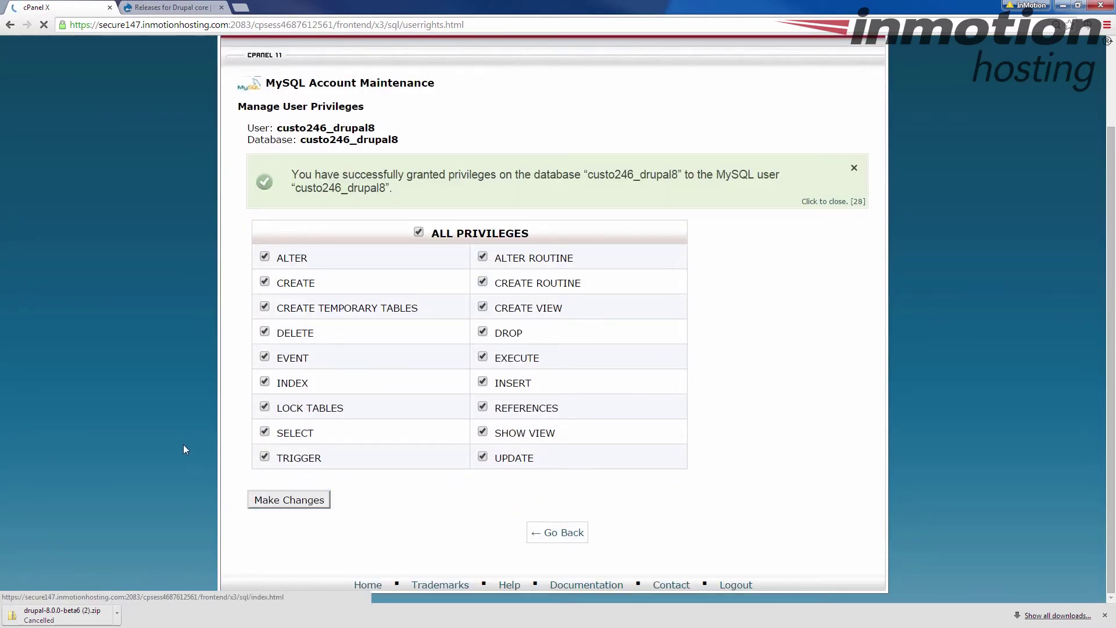
scroll(202, 443, down, 2)
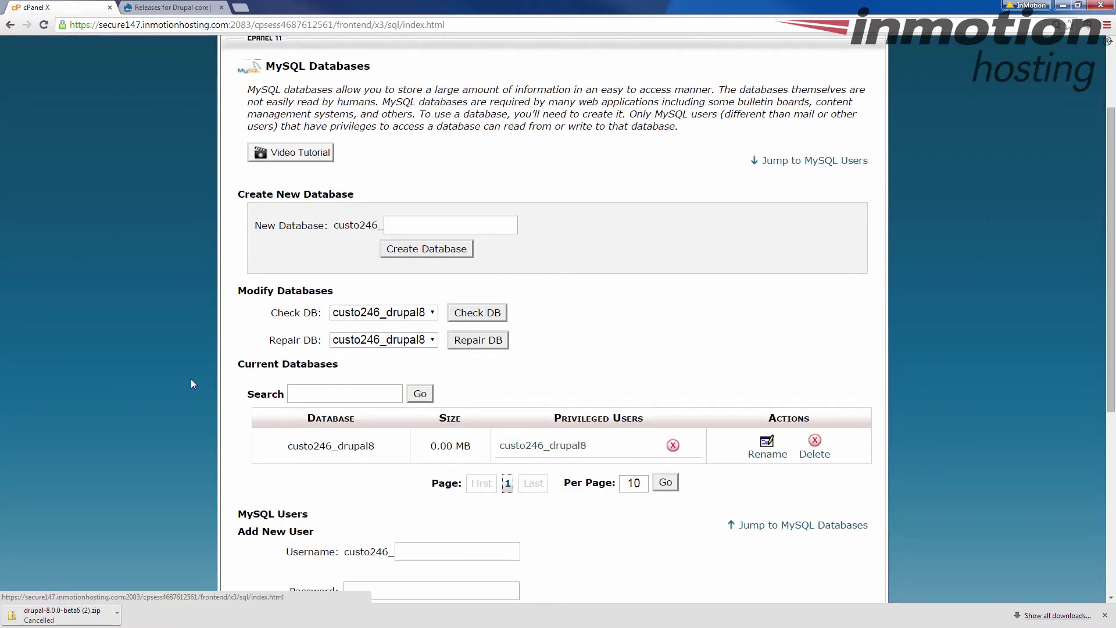
scroll(191, 378, down, 6)
scroll(190, 379, up, 8)
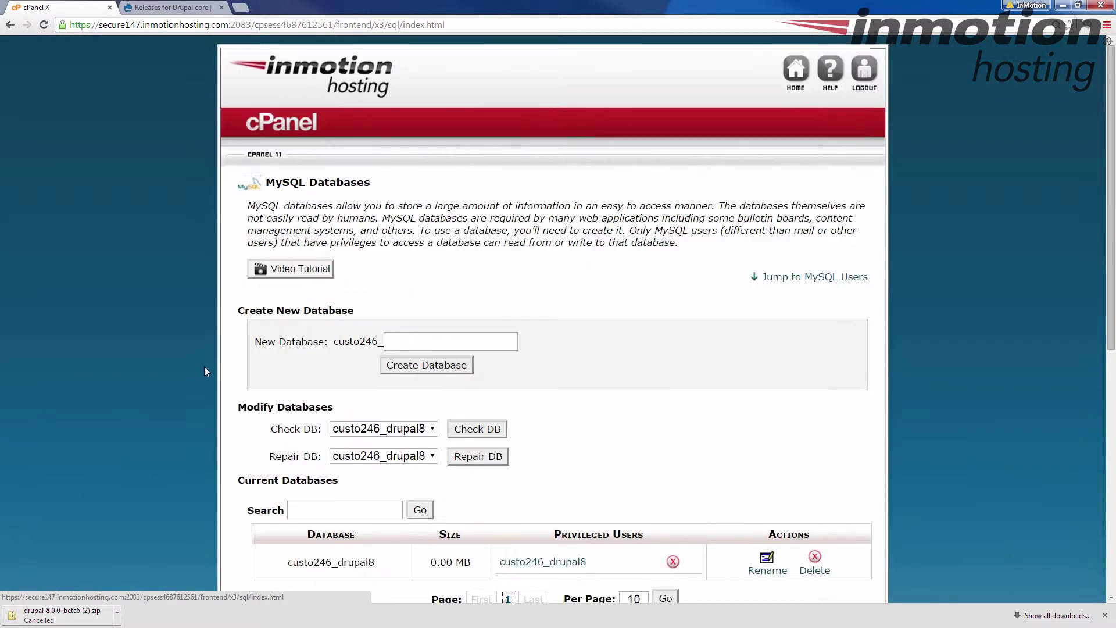
click(794, 81)
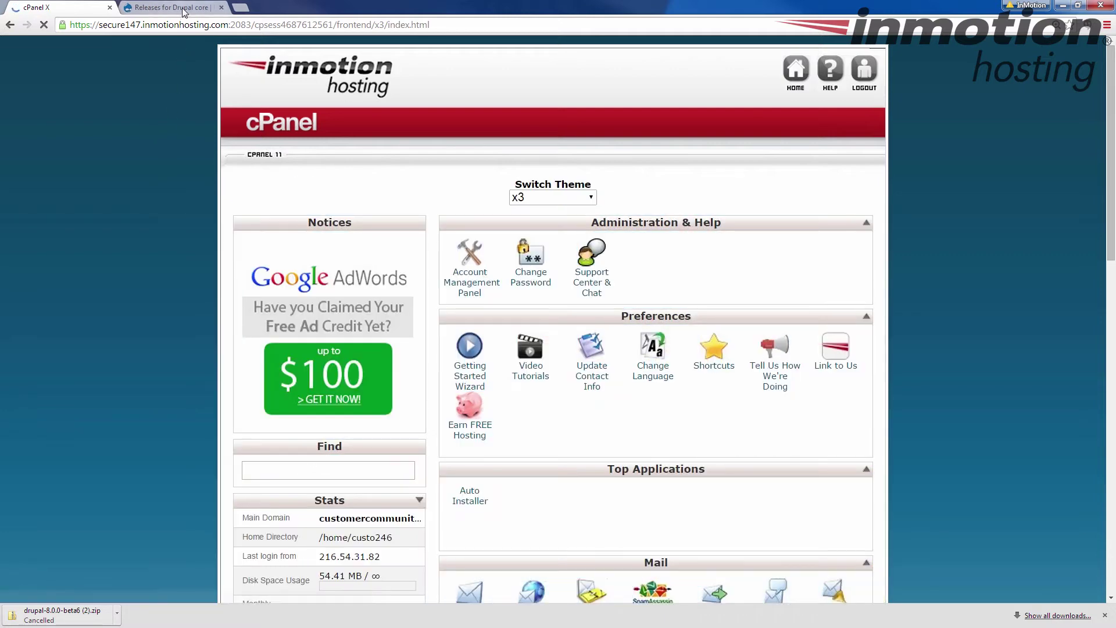
click(175, 7)
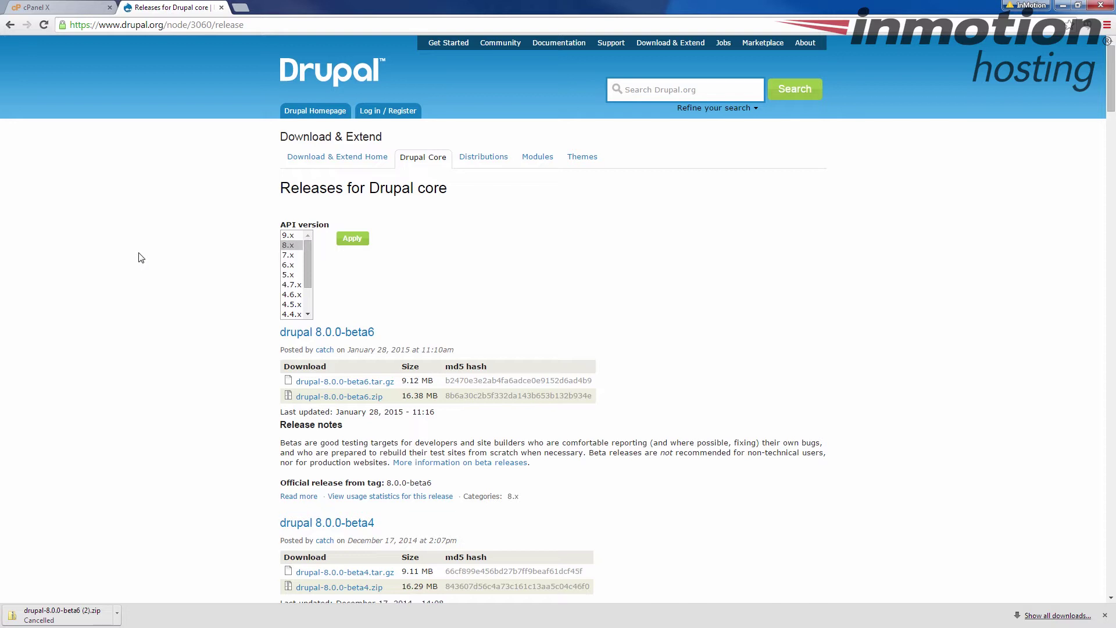
scroll(141, 257, down, 1)
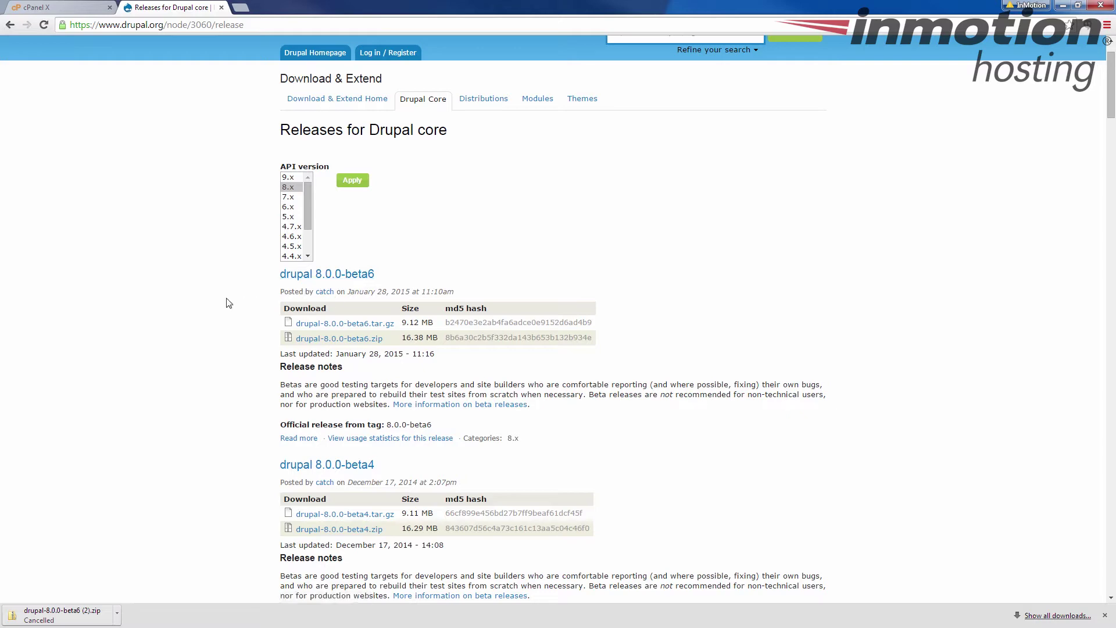
scroll(228, 301, down, 3)
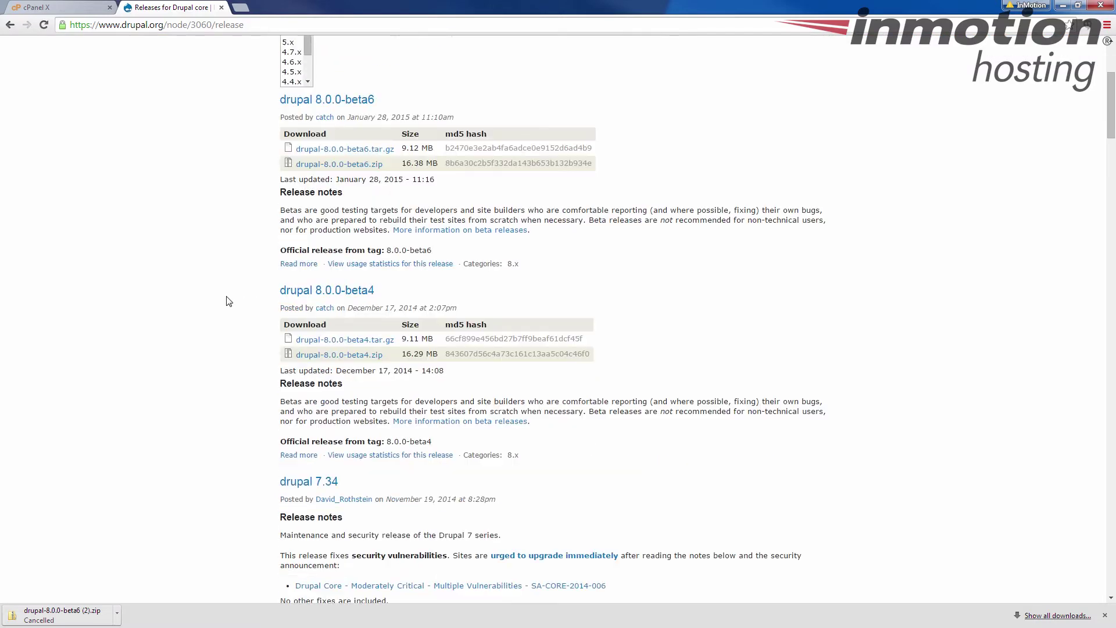
scroll(232, 291, down, 2)
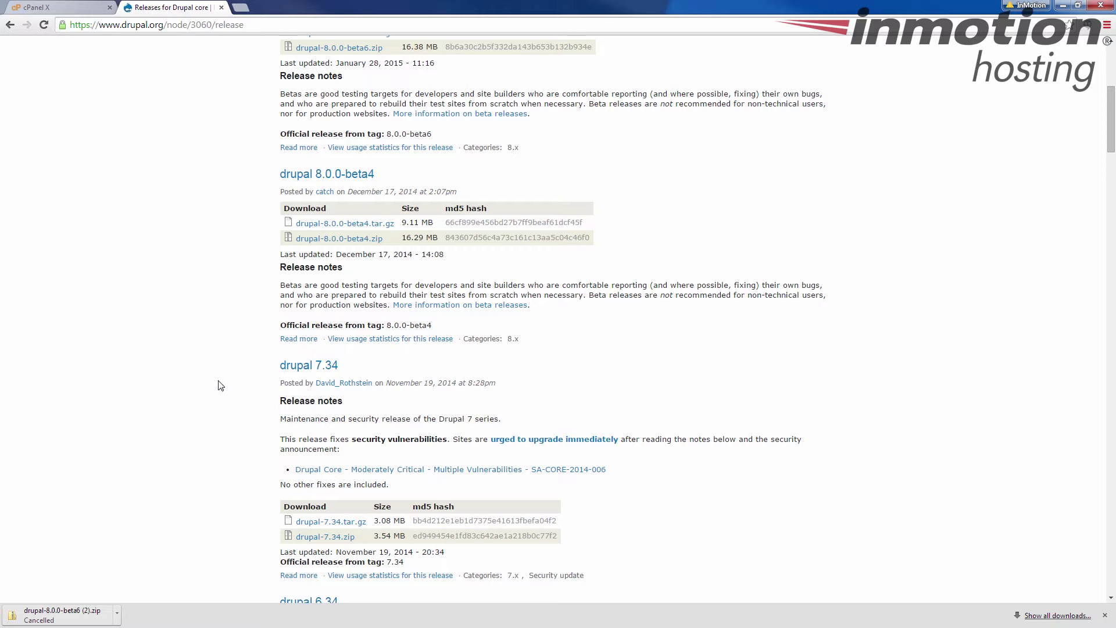
scroll(221, 386, up, 5)
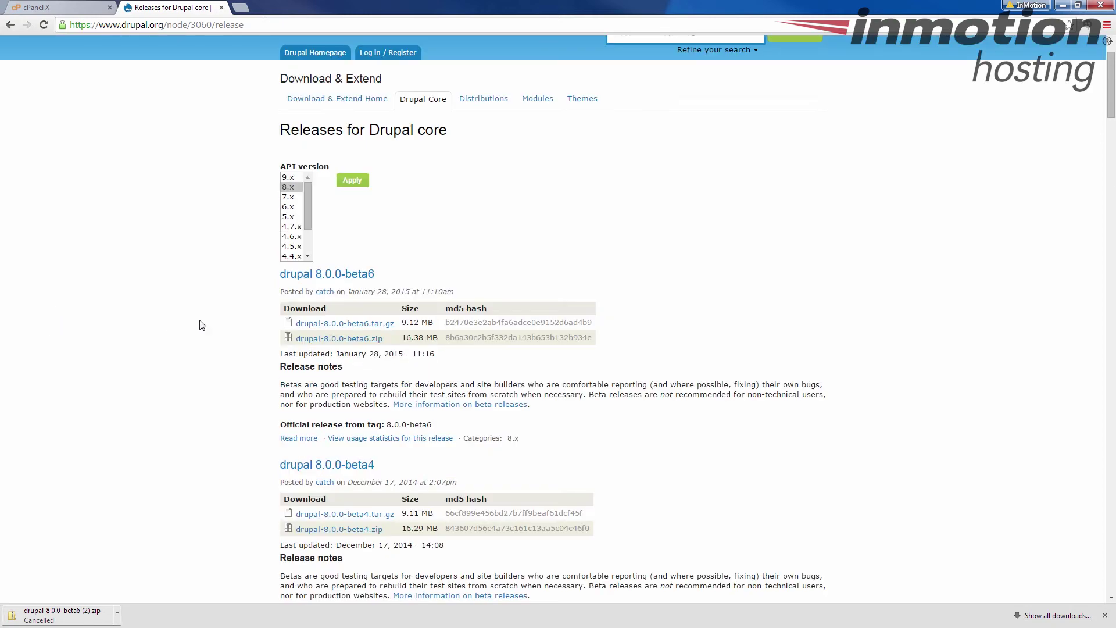
scroll(250, 295, up, 1)
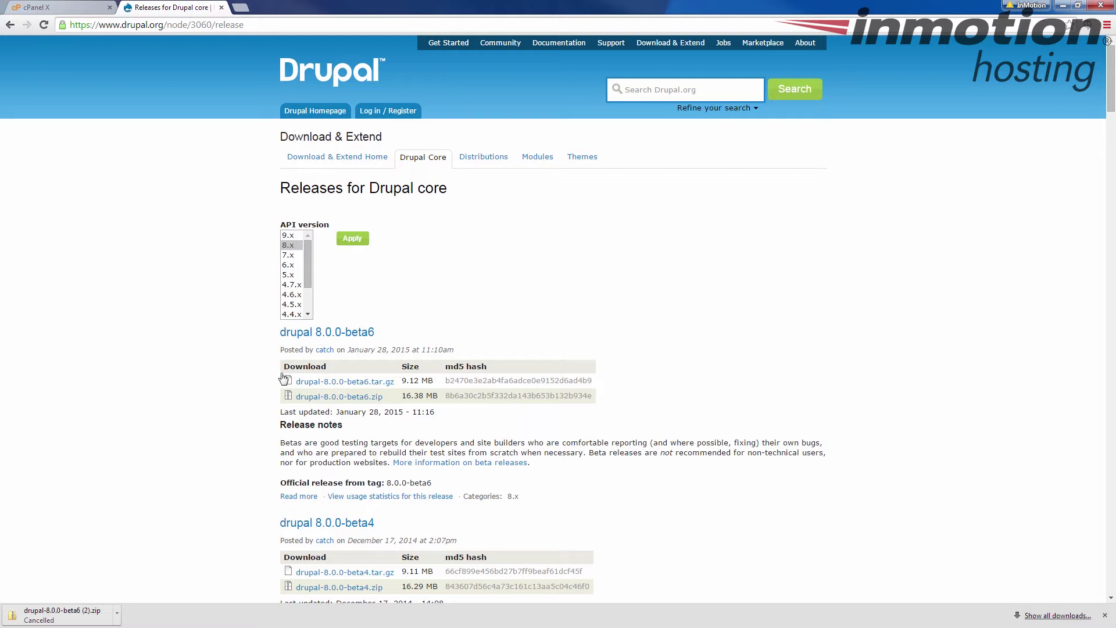
click(58, 7)
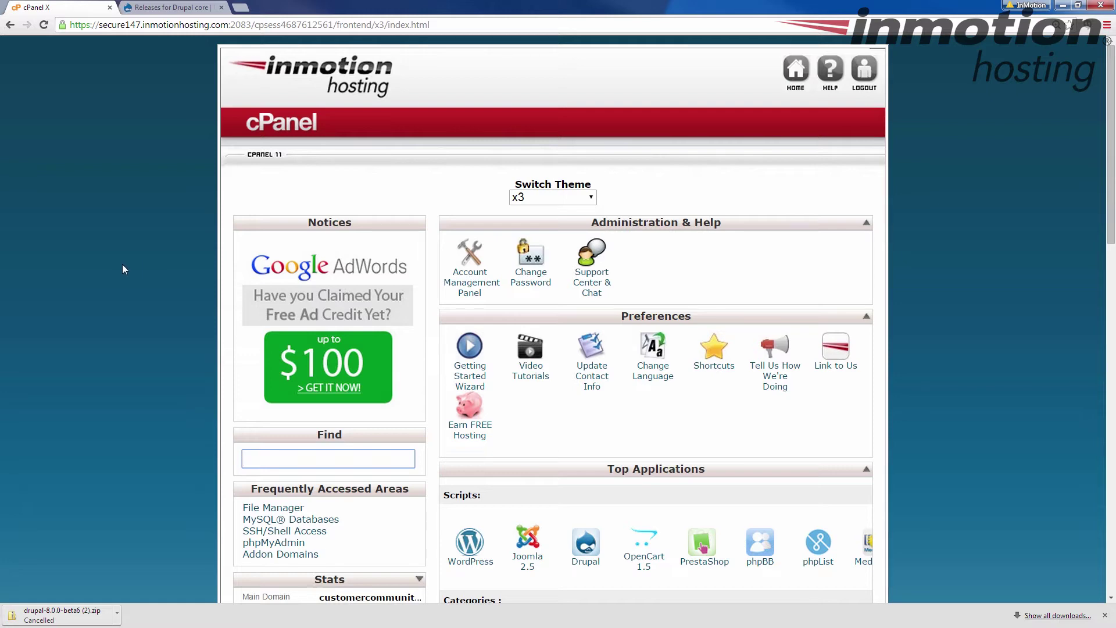
click(122, 264)
scroll(122, 264, down, 9)
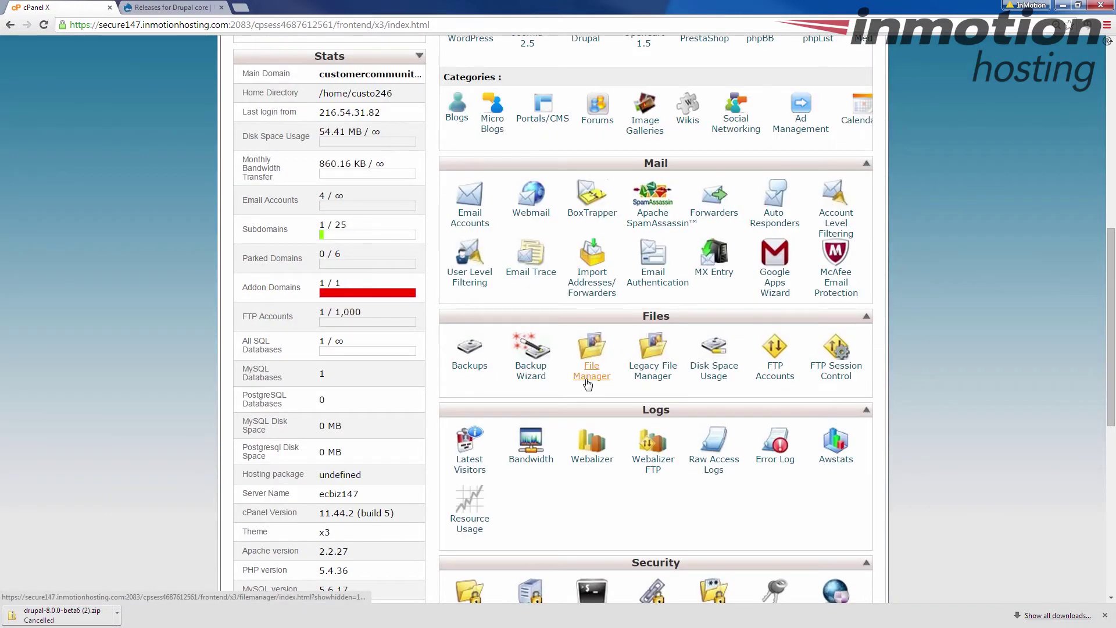
- Open File Manager at the public_html web root and go to its Upload files page
click(589, 384)
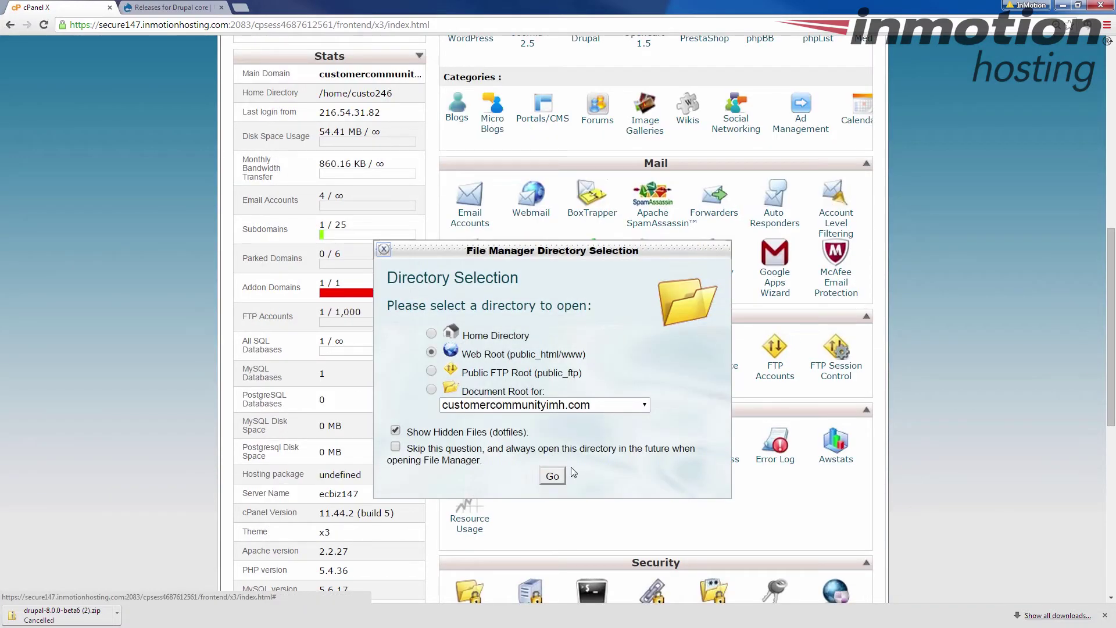
click(557, 476)
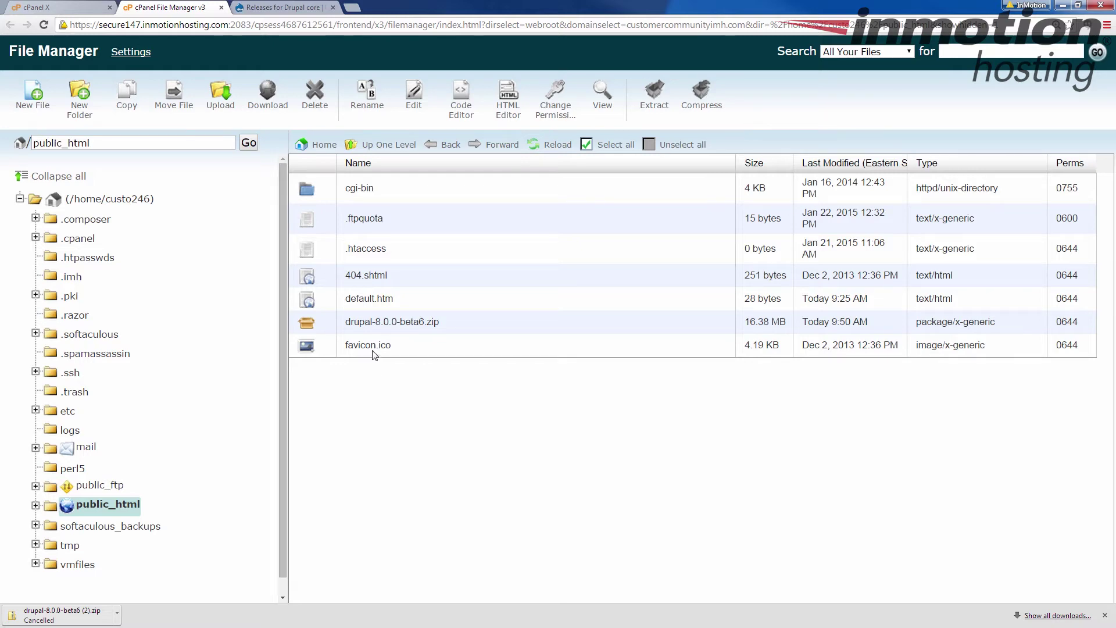
click(221, 105)
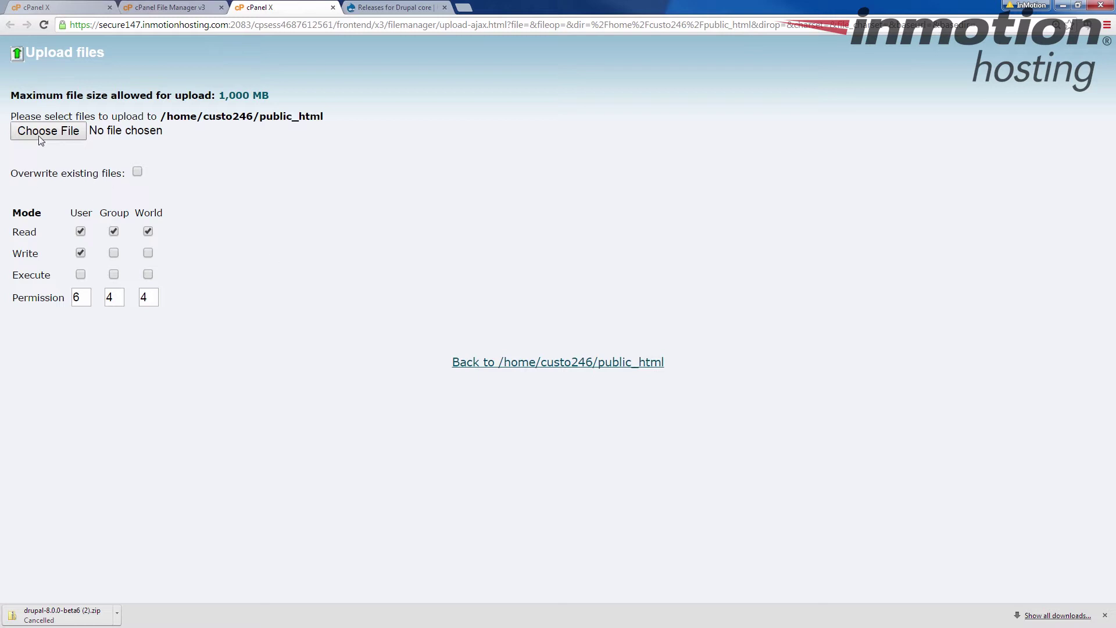
click(40, 135)
click(320, 153)
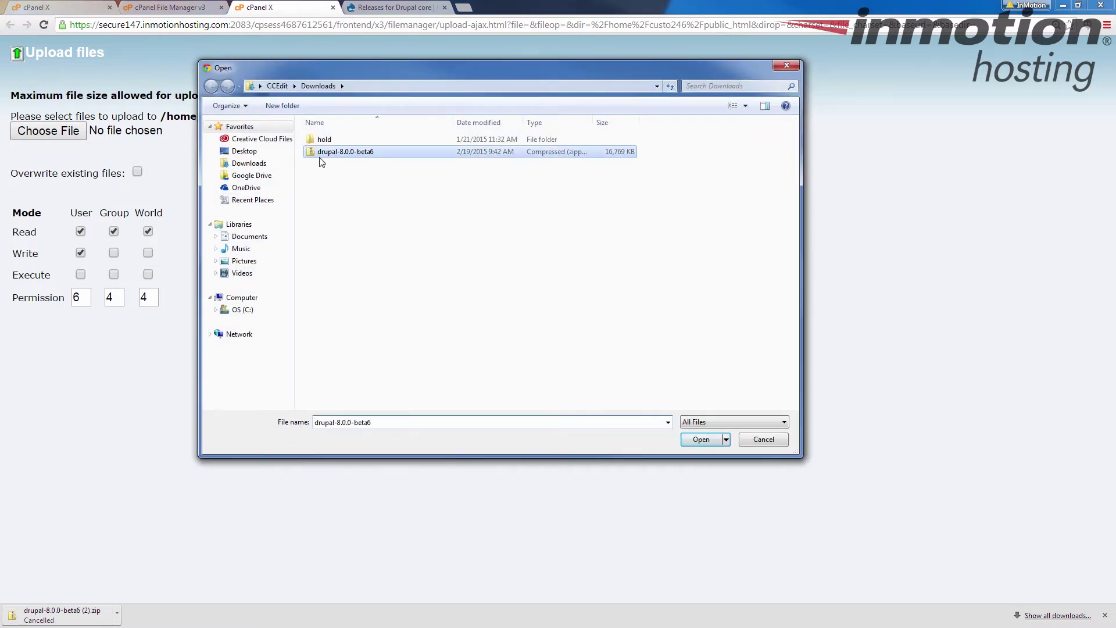
click(782, 440)
click(332, 7)
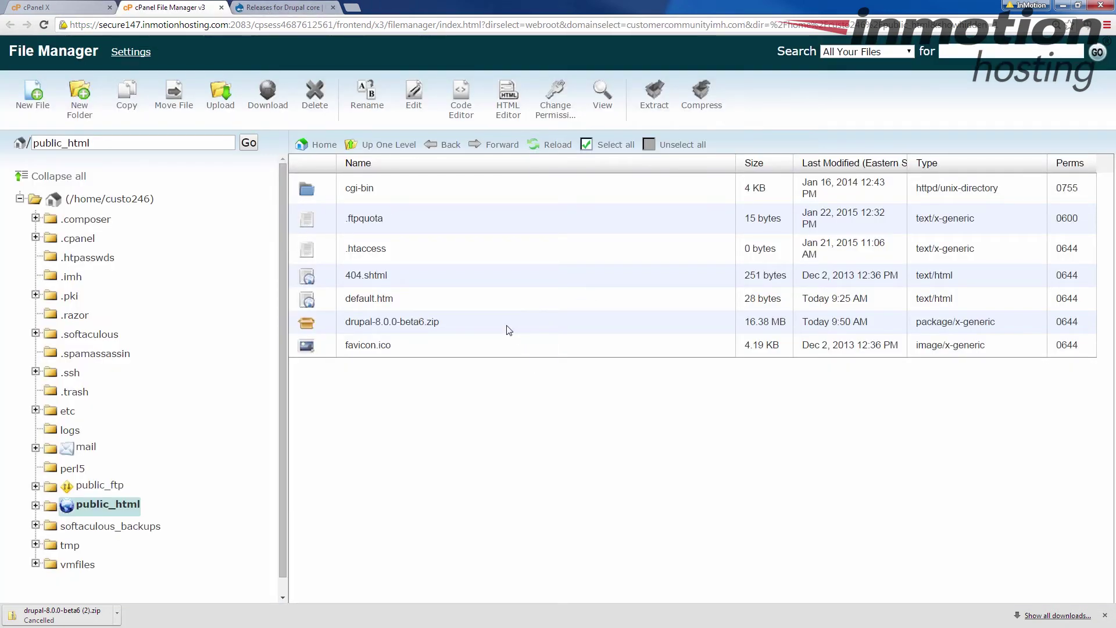
click(363, 325)
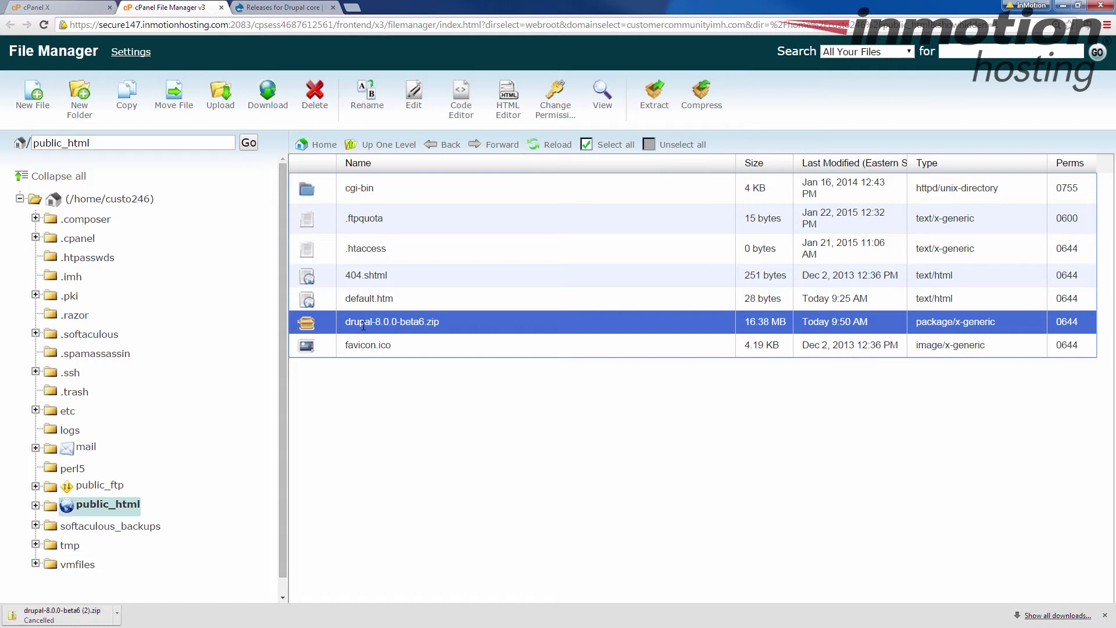
- Extract drupal-8.0.0-beta6.zip into /public_html and refresh the file list
right_click(363, 324)
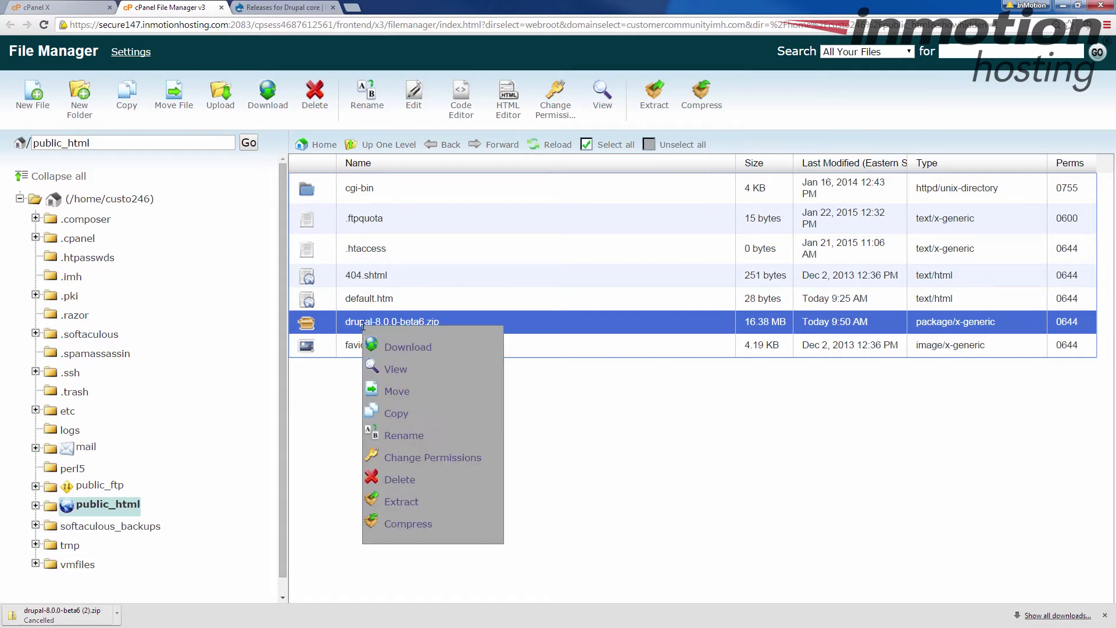
click(404, 504)
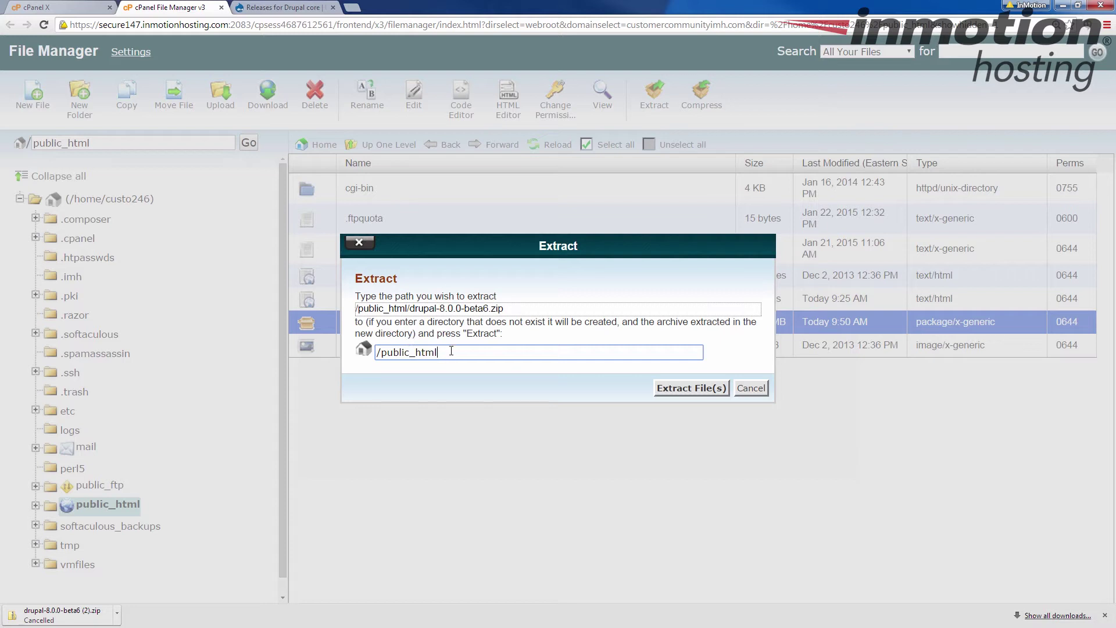
click(671, 391)
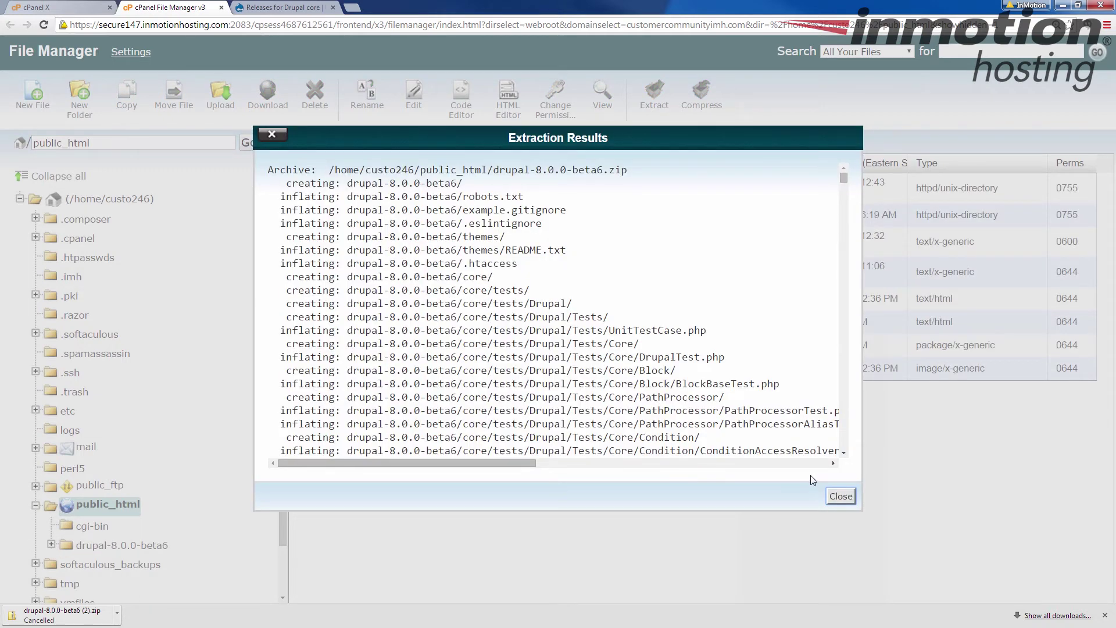
click(841, 496)
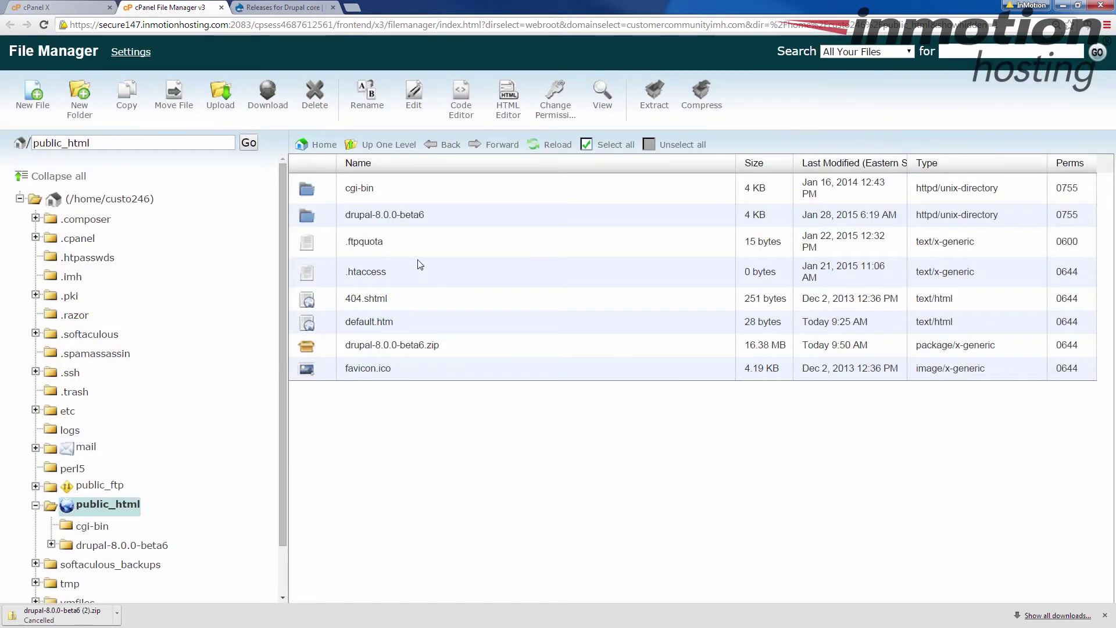
click(557, 149)
- Copy every item in drupal-8.0.0-beta6, core through web.config, into /public_html/
click(317, 216)
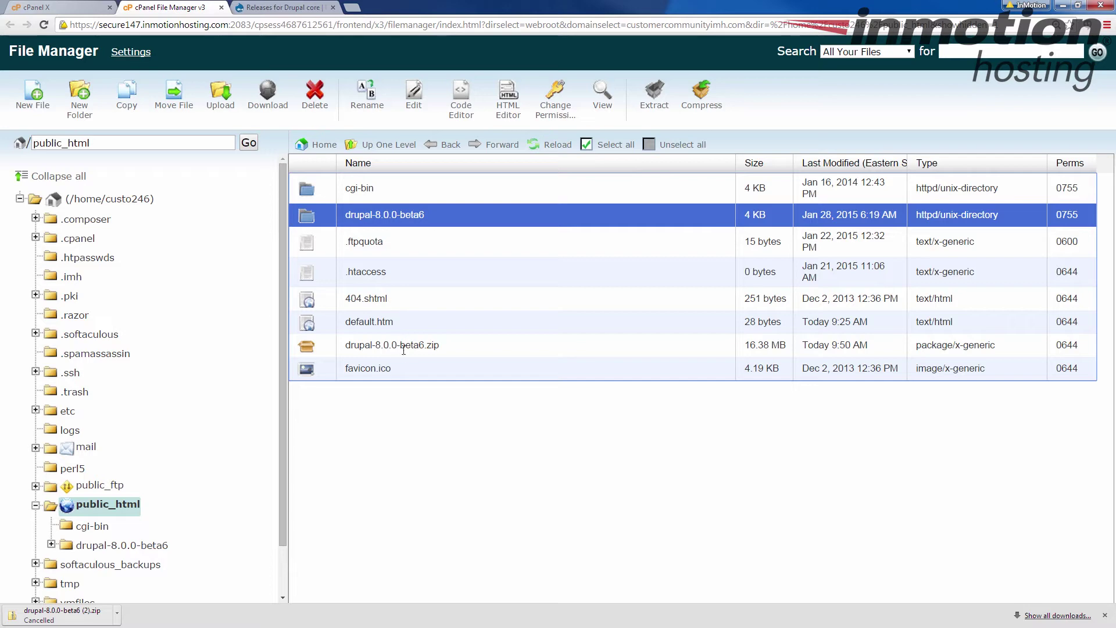
double_click(310, 219)
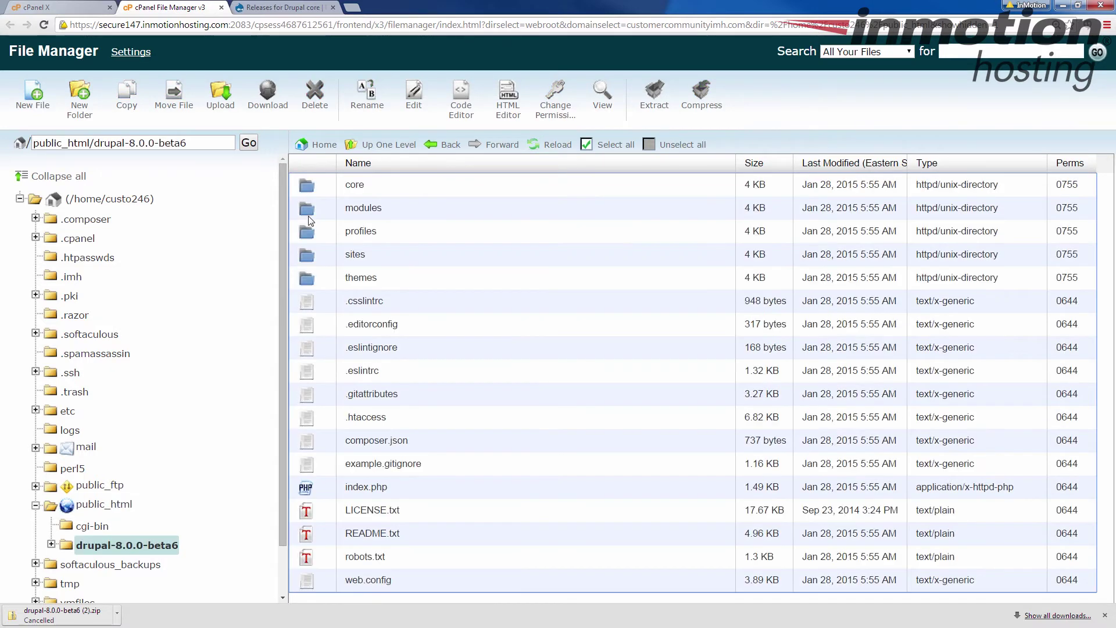
click(364, 187)
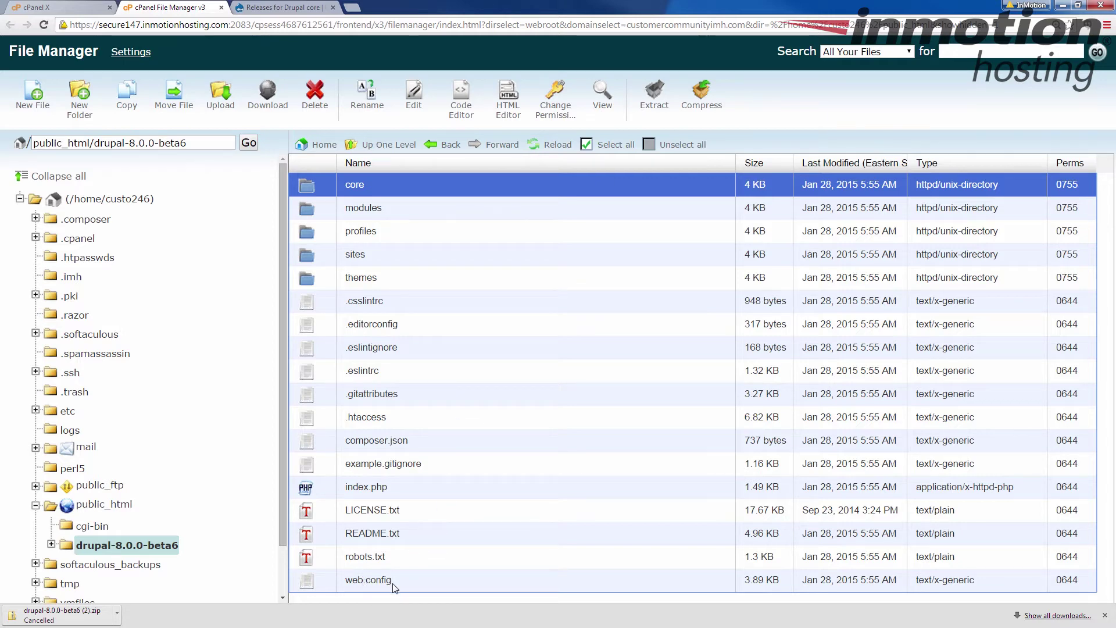
shift+click(391, 581)
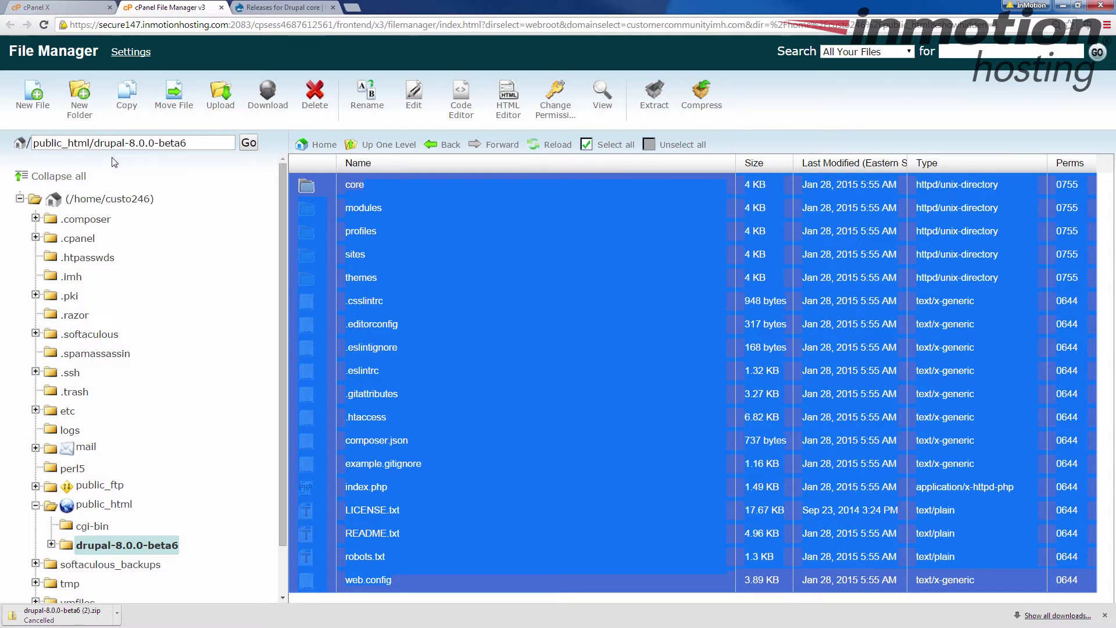
click(126, 93)
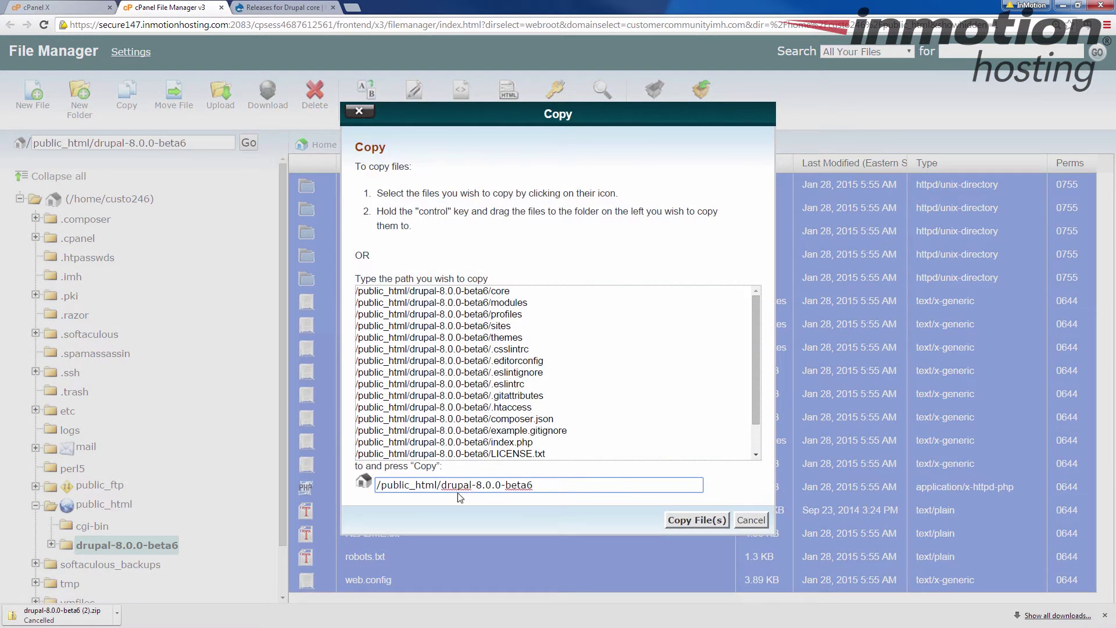
drag(444, 485, 541, 486)
key(BackSpace)
click(687, 521)
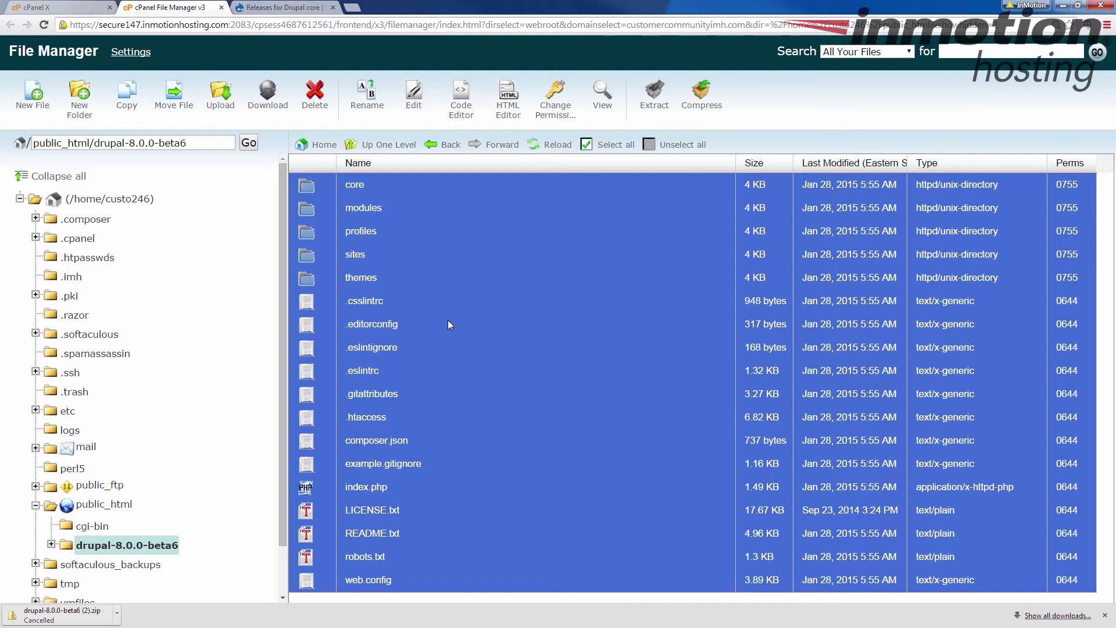
click(426, 168)
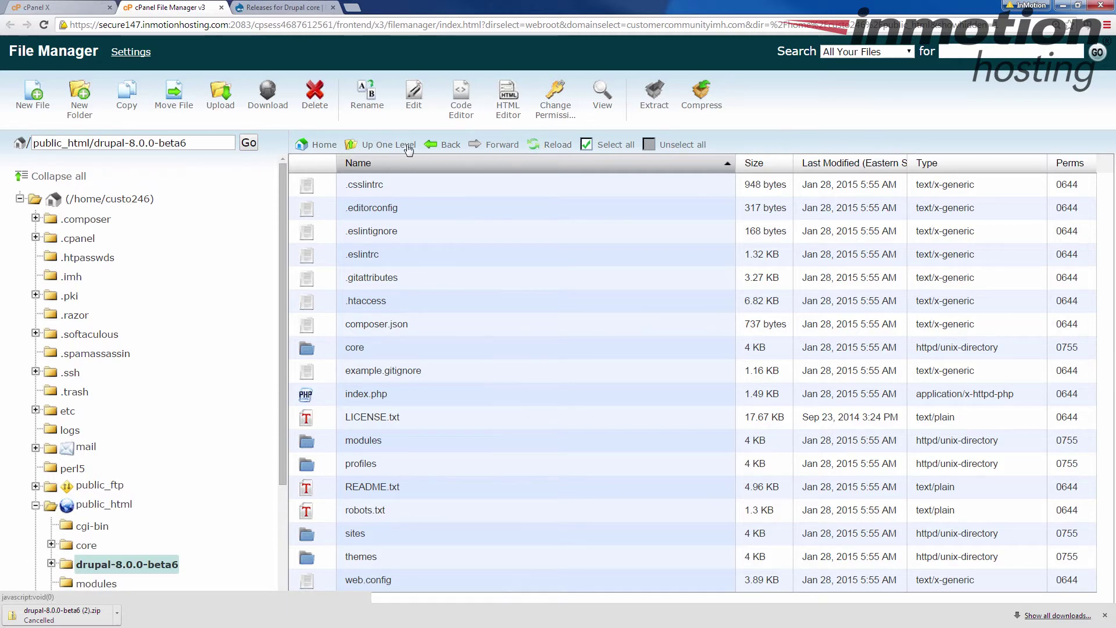
click(390, 150)
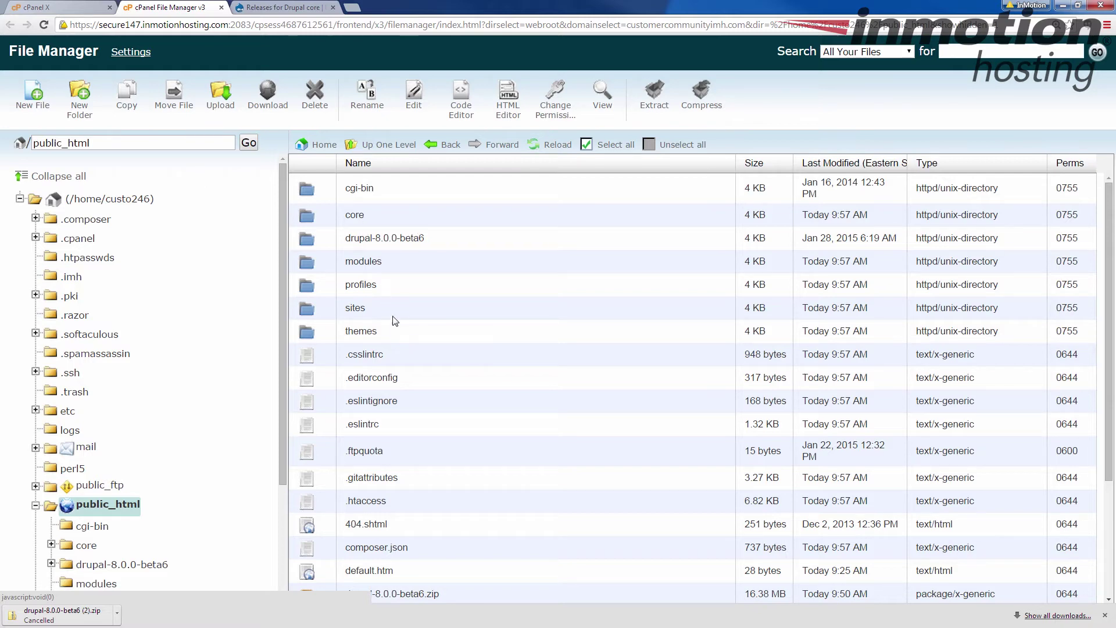
scroll(398, 337, down, 3)
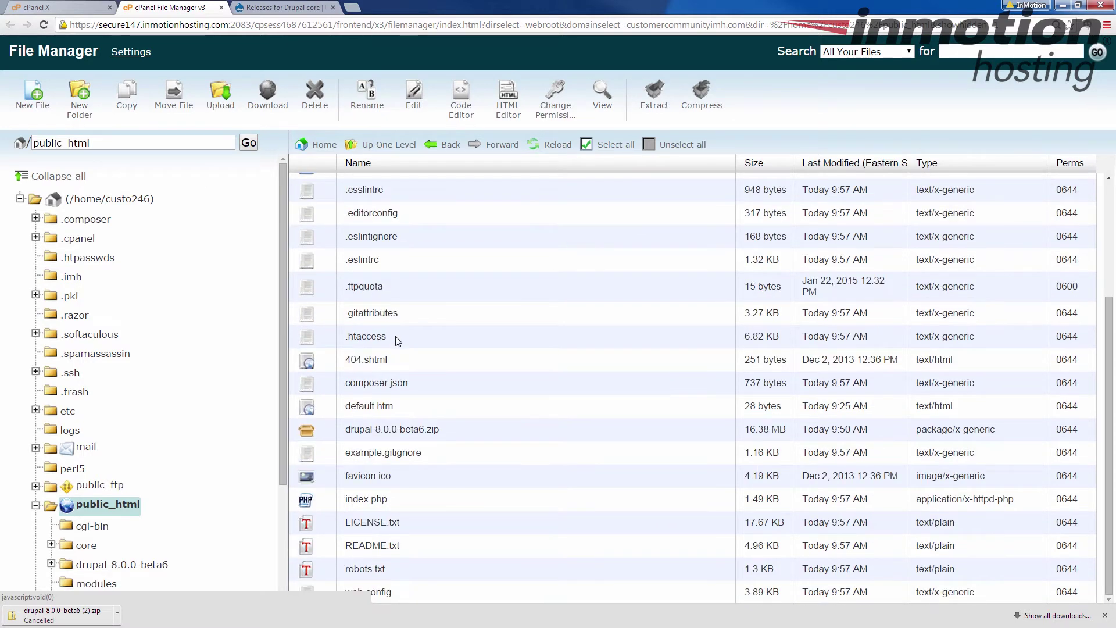
scroll(454, 357, up, 3)
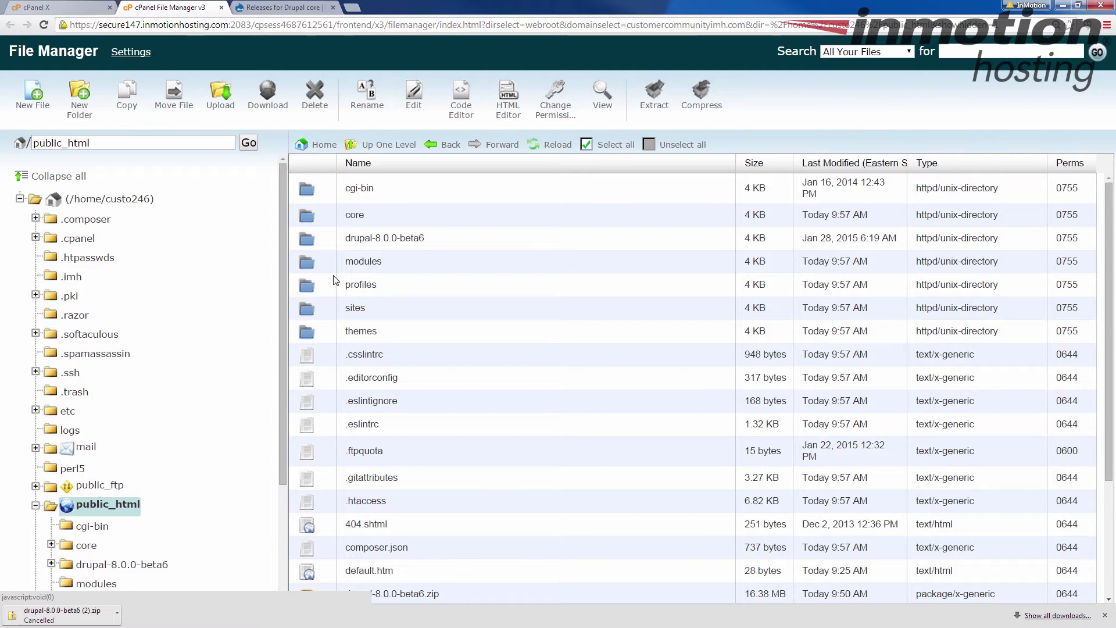
double_click(322, 246)
click(489, 300)
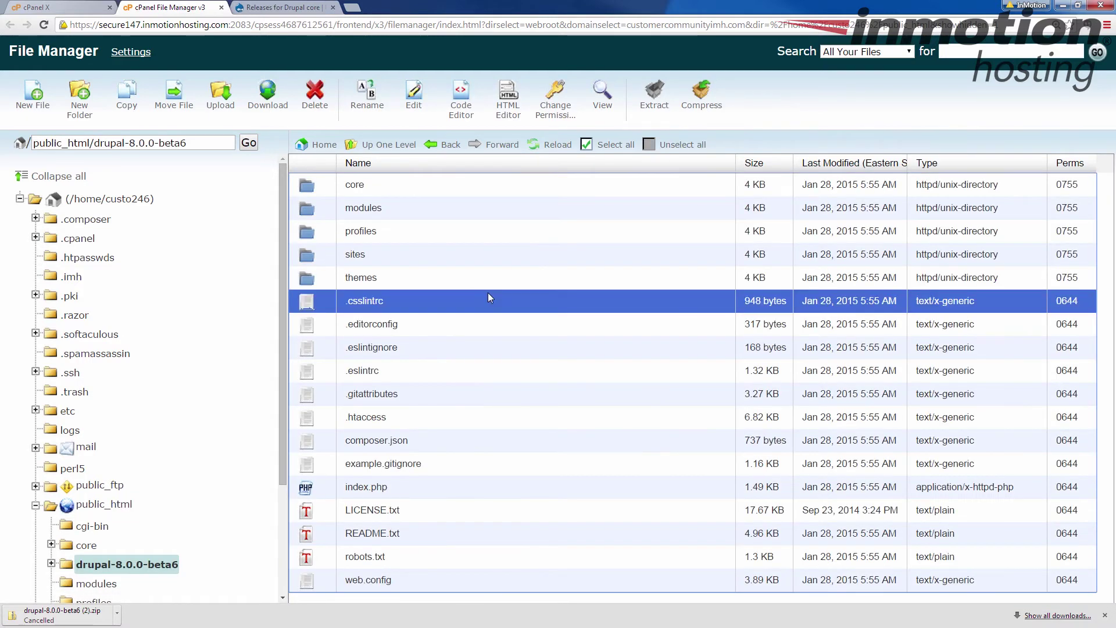
click(442, 145)
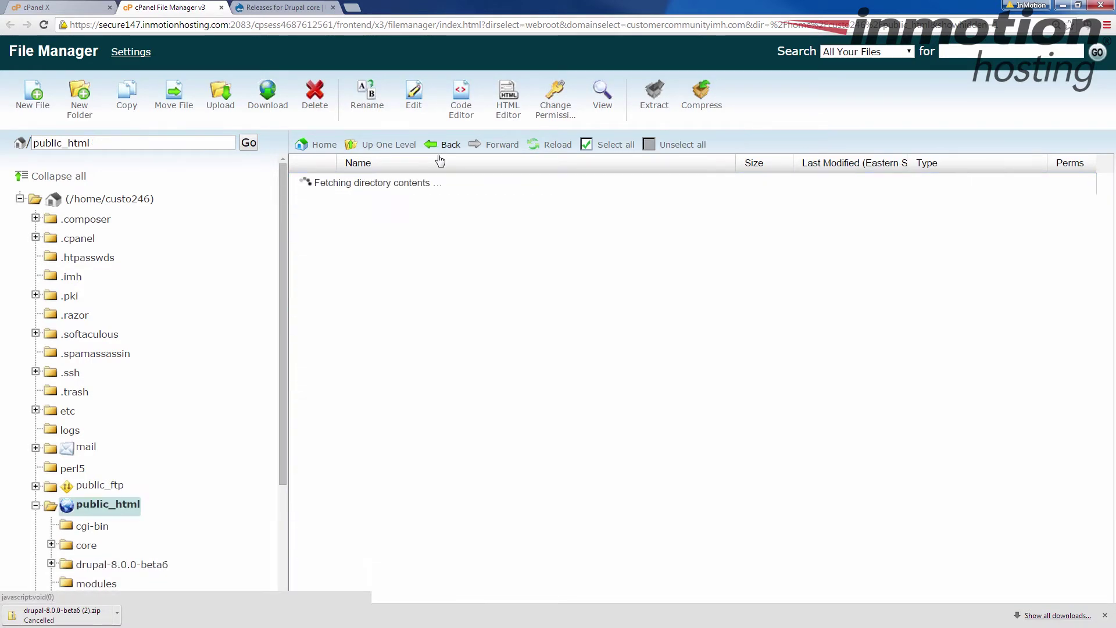
scroll(388, 262, down, 3)
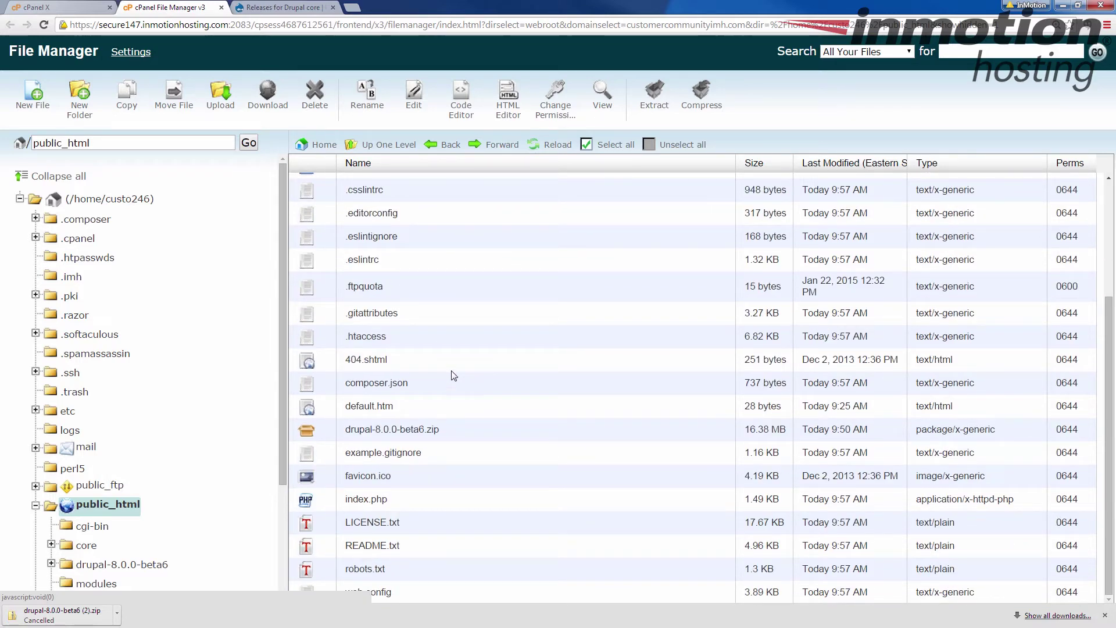
scroll(453, 378, up, 3)
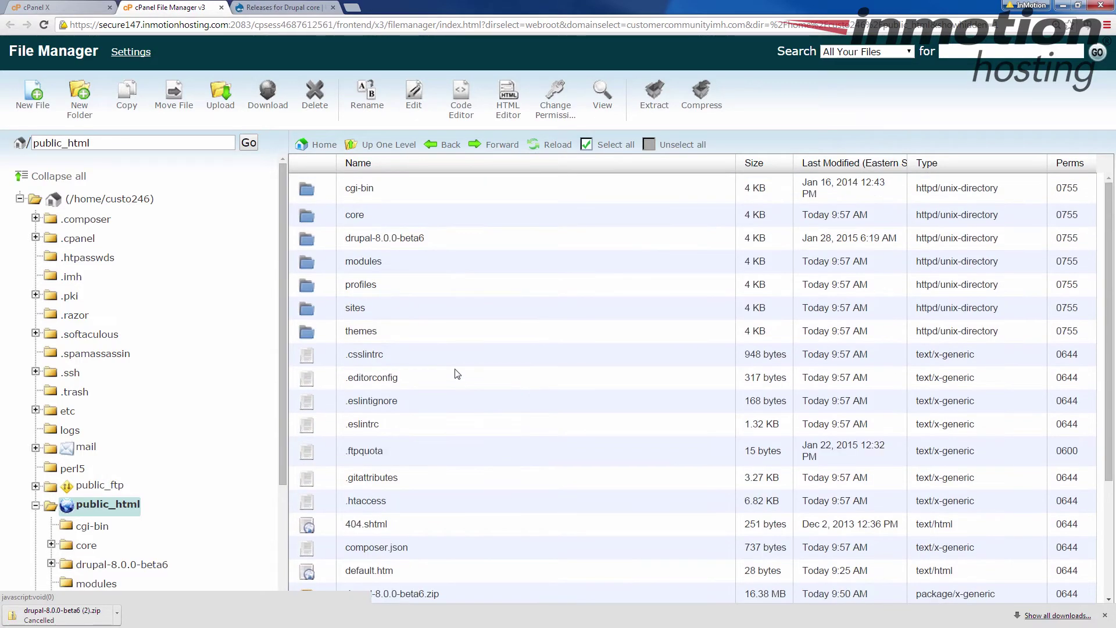
click(353, 8)
- Load customercommunityimh.com and confirm English as the installer language
text(customercommunityimh.com)
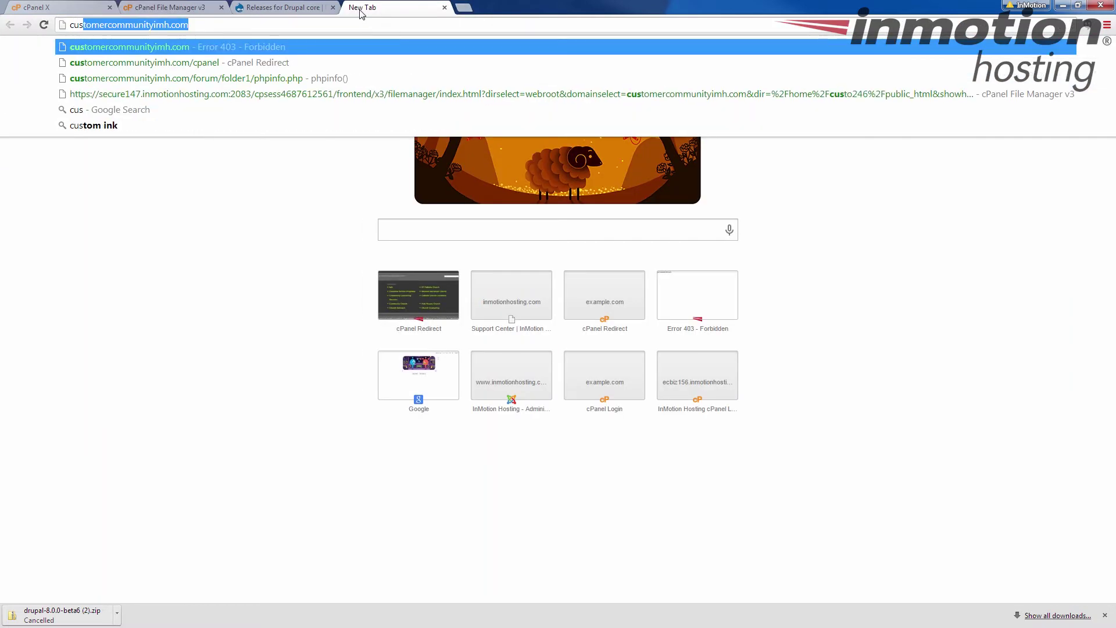
key(End)
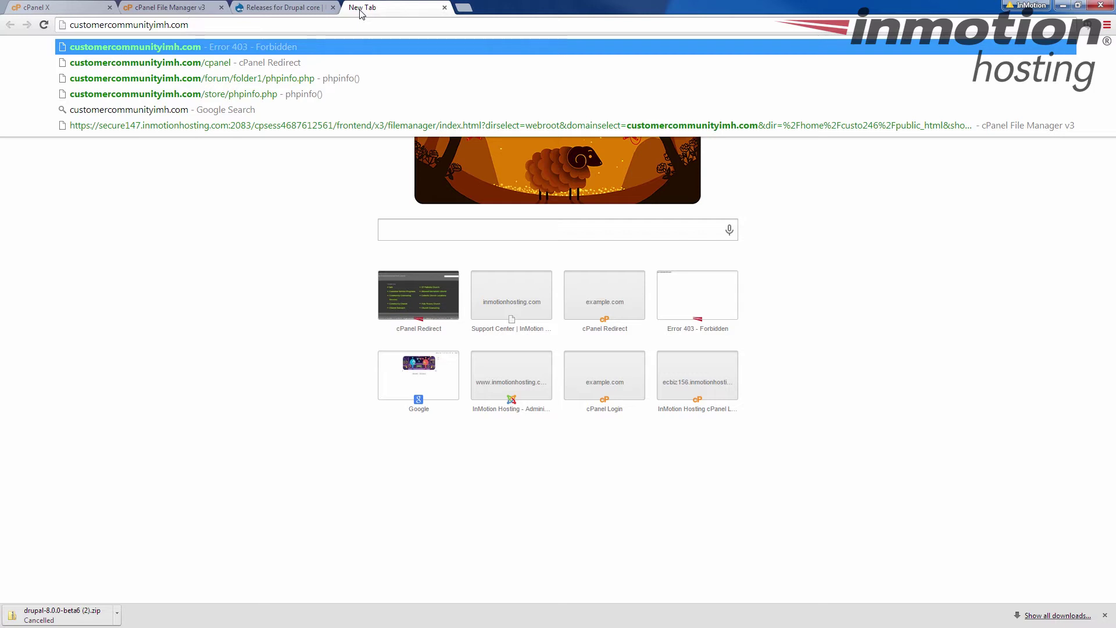
key(Return)
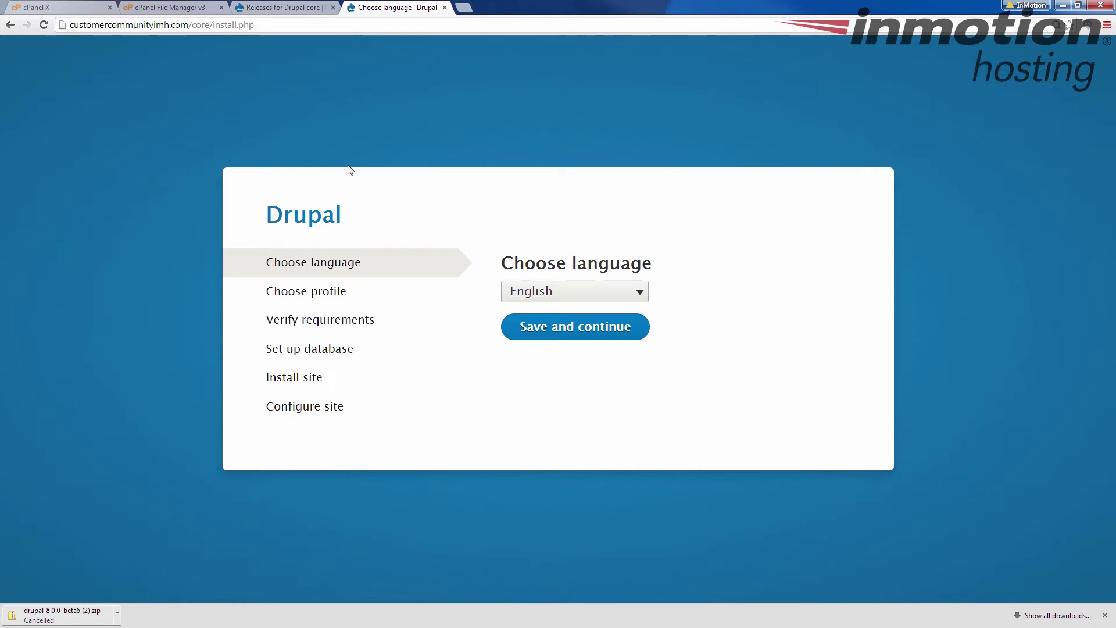
click(585, 325)
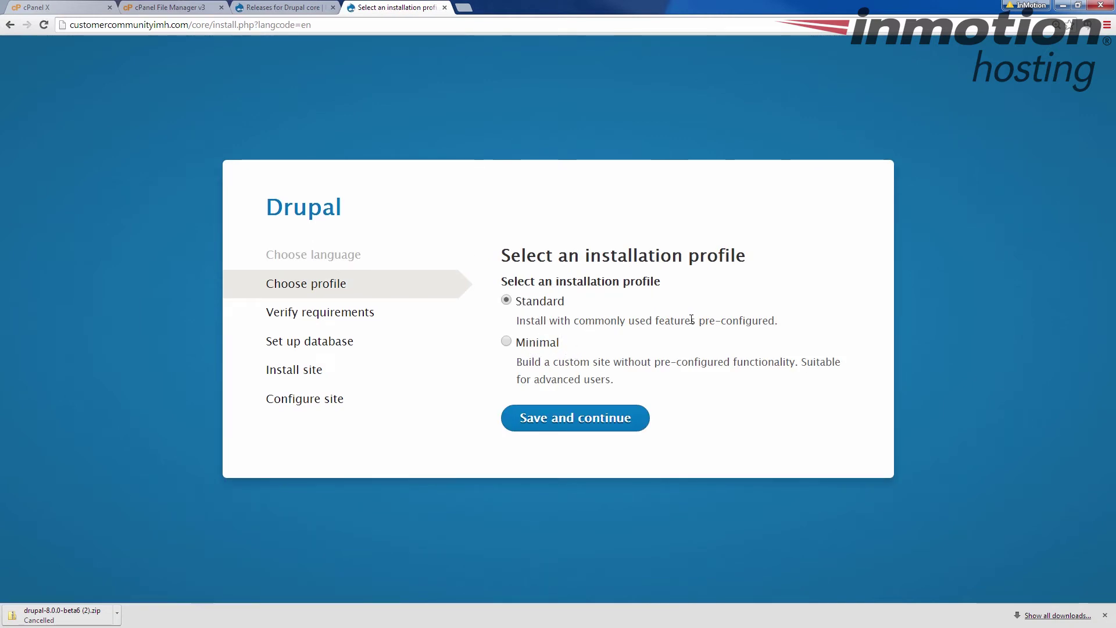
- Continue with the Standard profile to the database configuration step
click(588, 420)
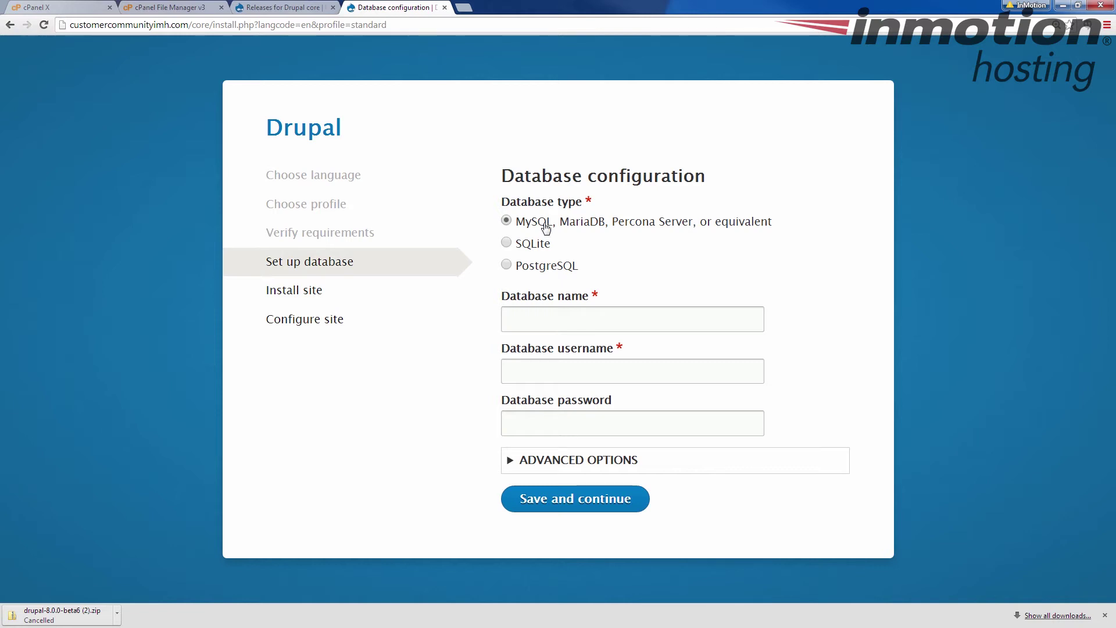
click(569, 318)
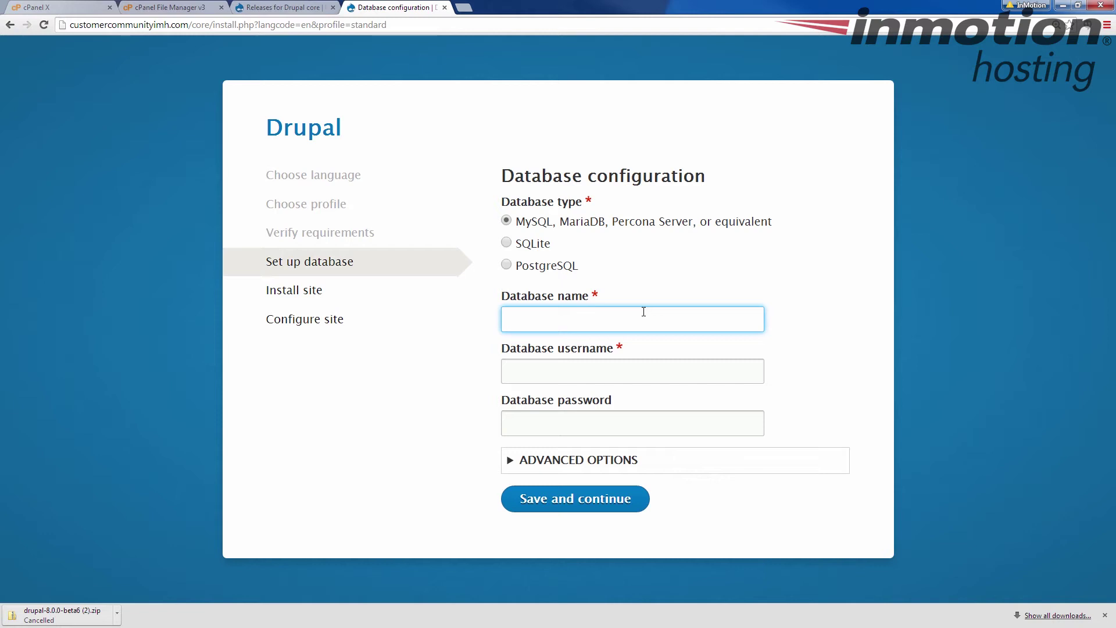
- Enter custo246_drupal8 as database name and username, plus the database password
text(custo246_drupal8)
key(Tab)
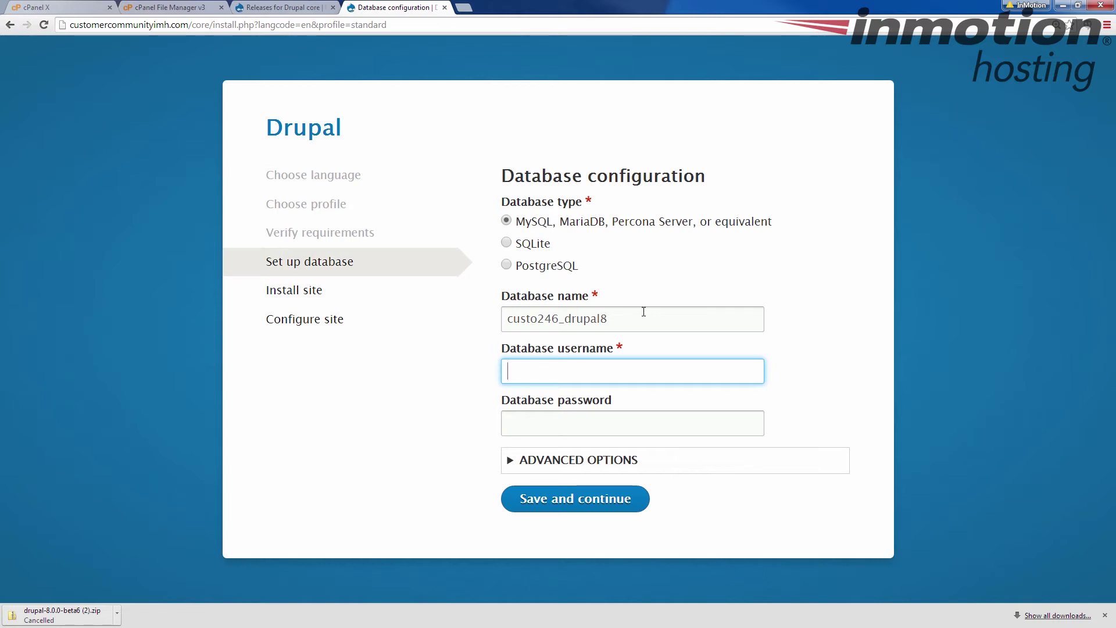
text(custo246_drupal8)
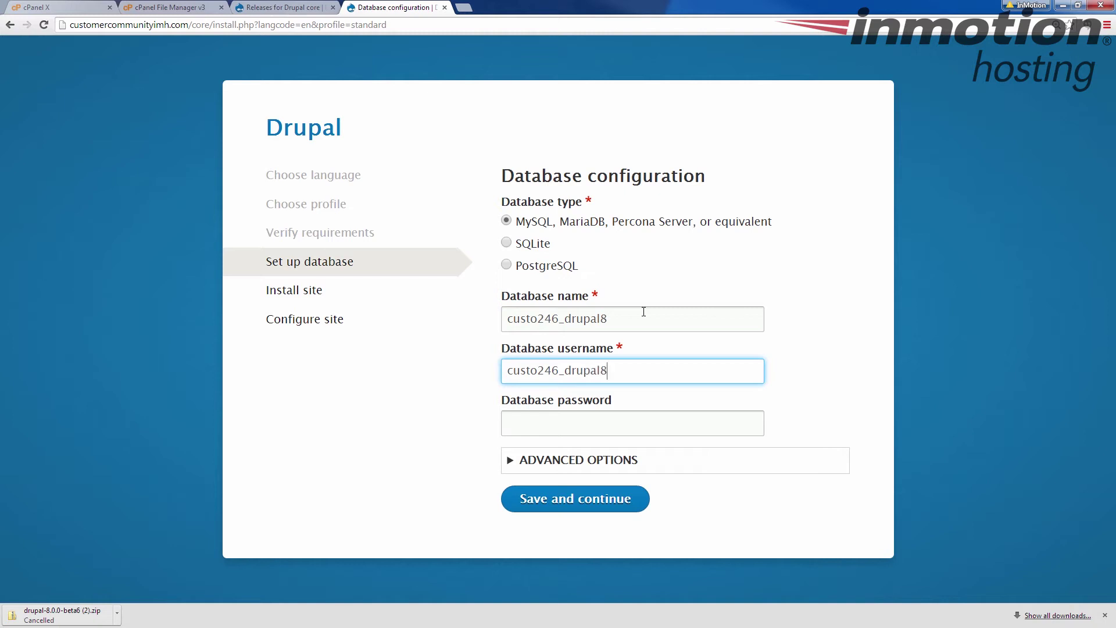
click(651, 430)
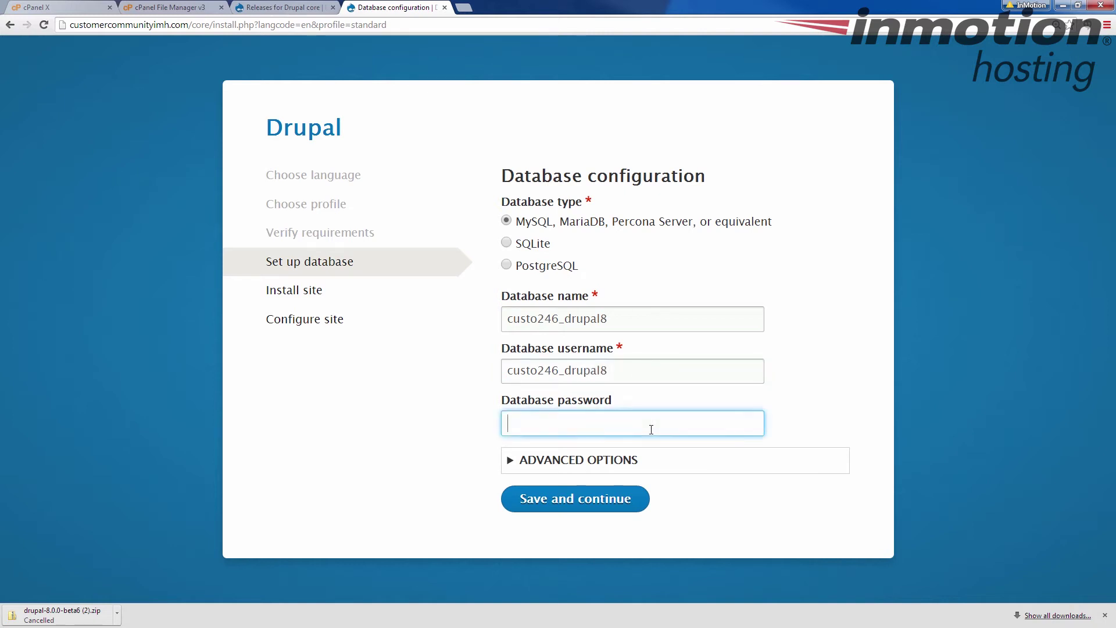
text(********)
key(ctrl+a)
key(BackSpace)
text(**************)
click(796, 342)
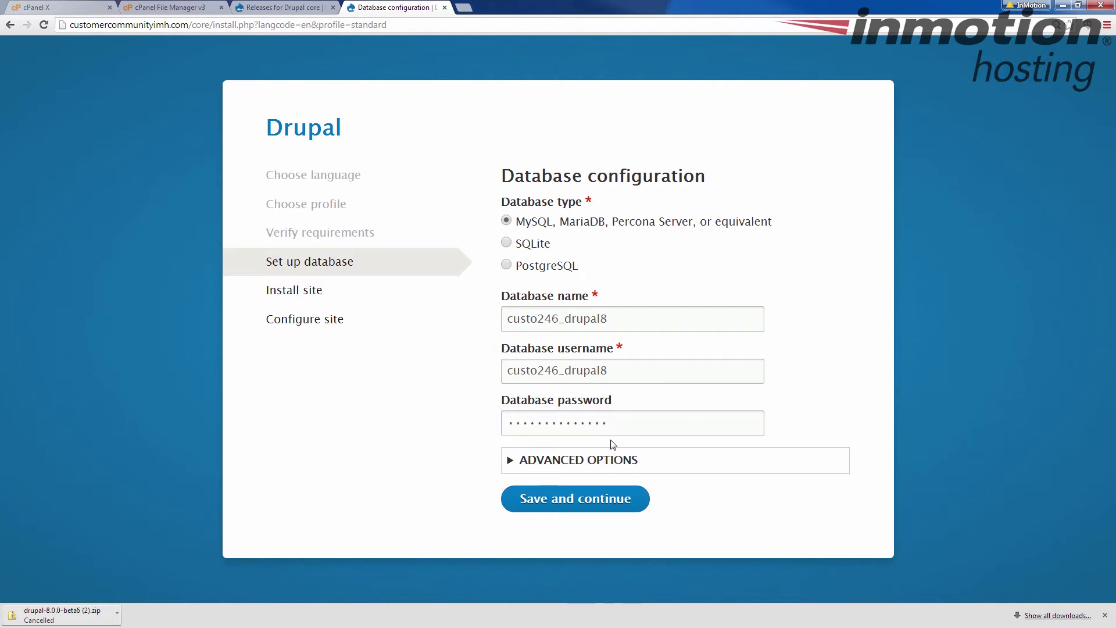
- Glance at Advanced Options, then submit the database settings to start installing
click(514, 468)
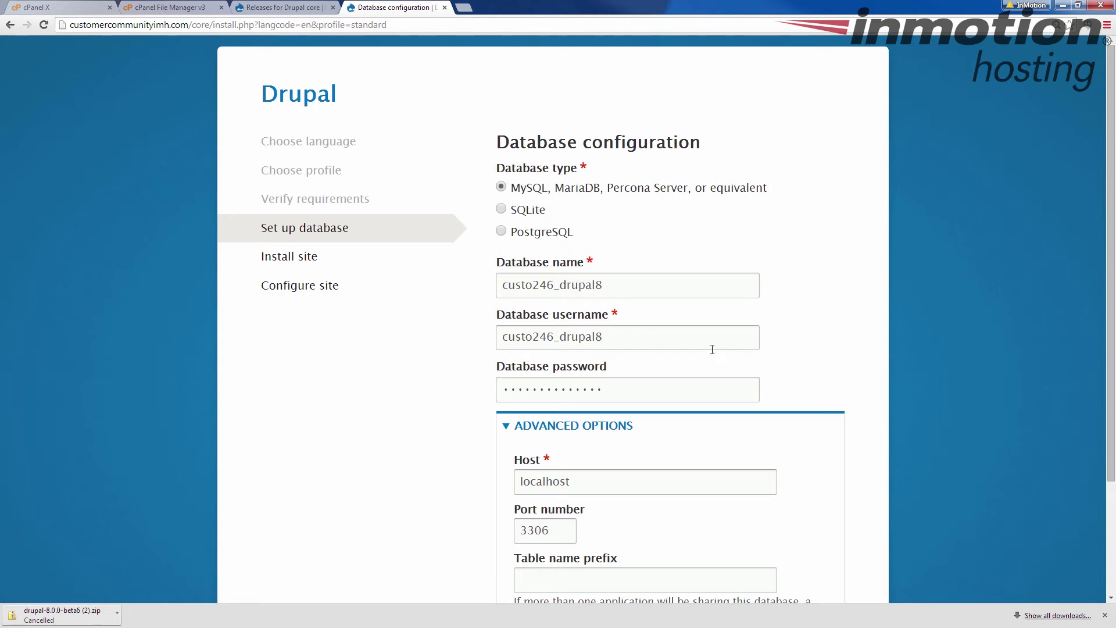
scroll(739, 364, down, 3)
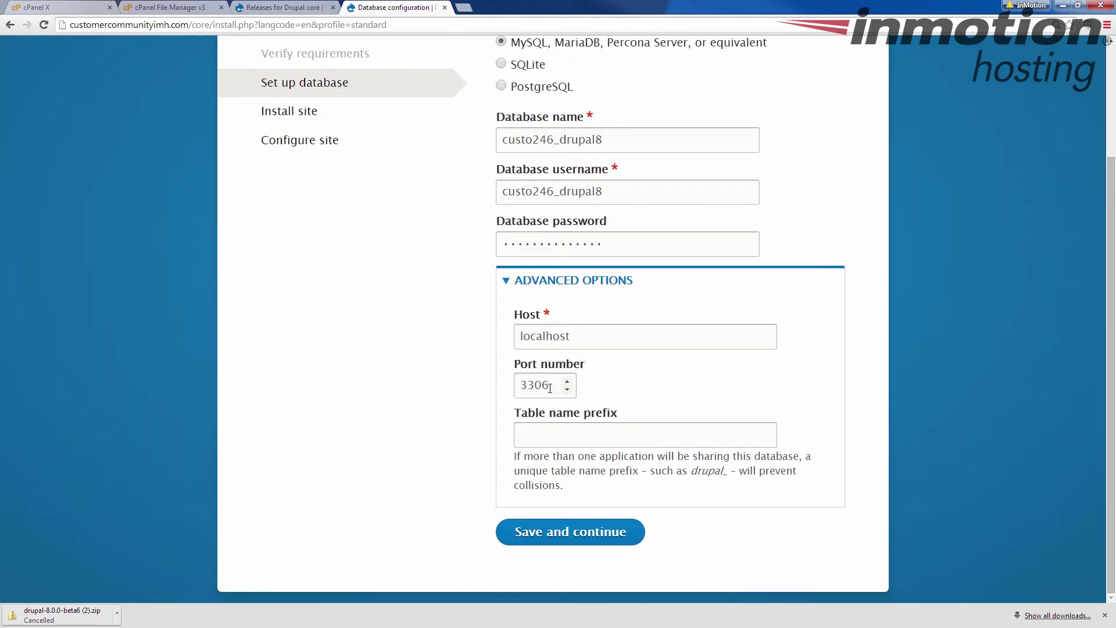
click(506, 281)
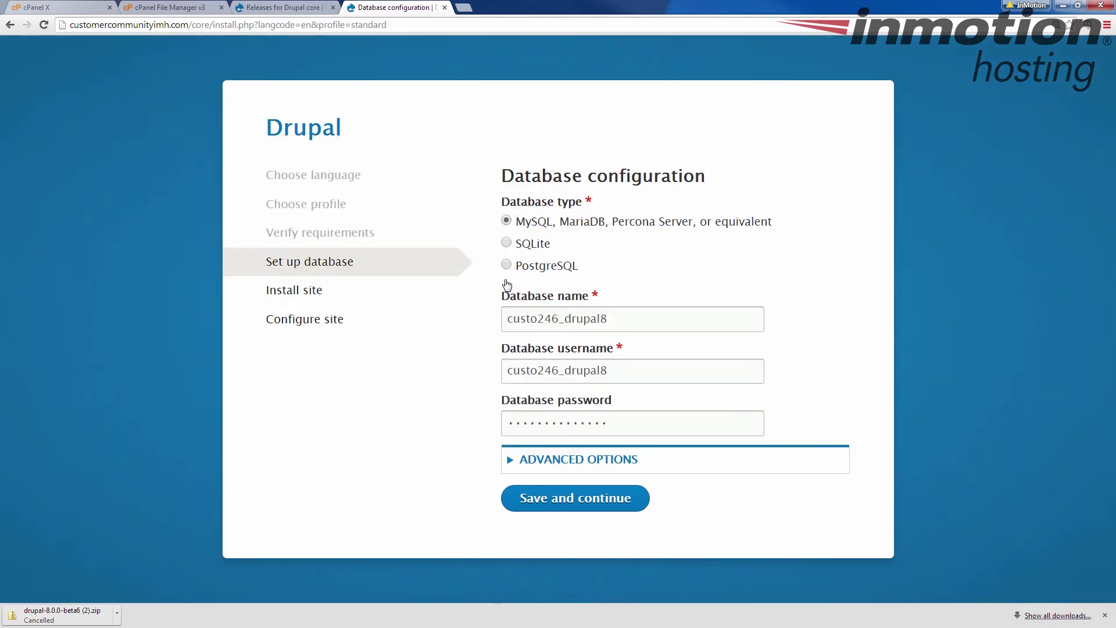
click(568, 500)
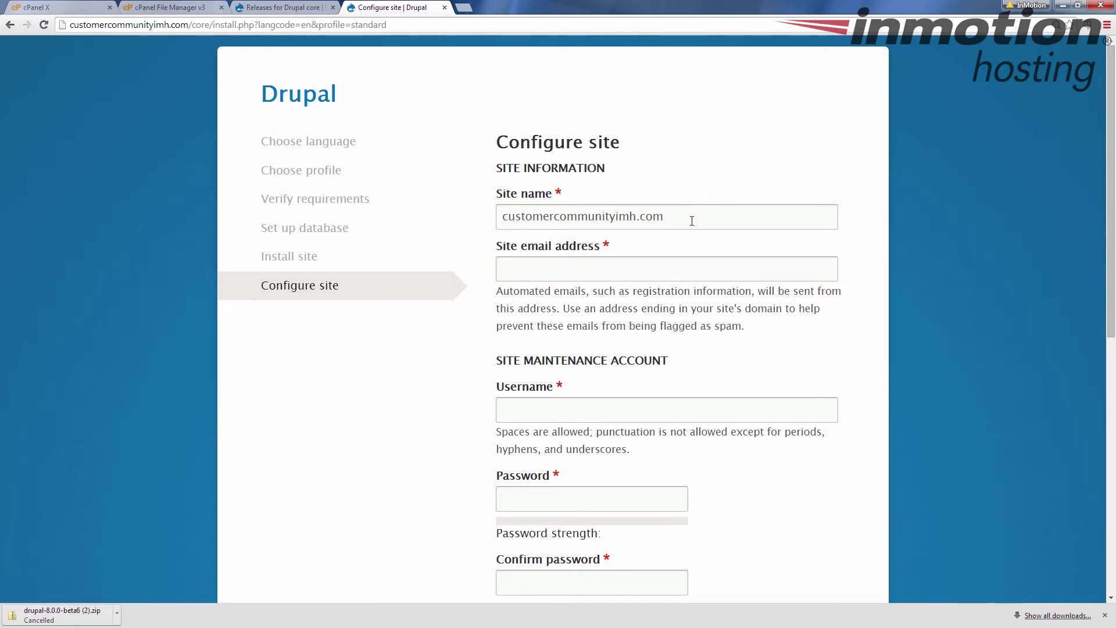
- Keep the site name as customercommunityimh.com after a brief edit
scroll(691, 220, down, 1)
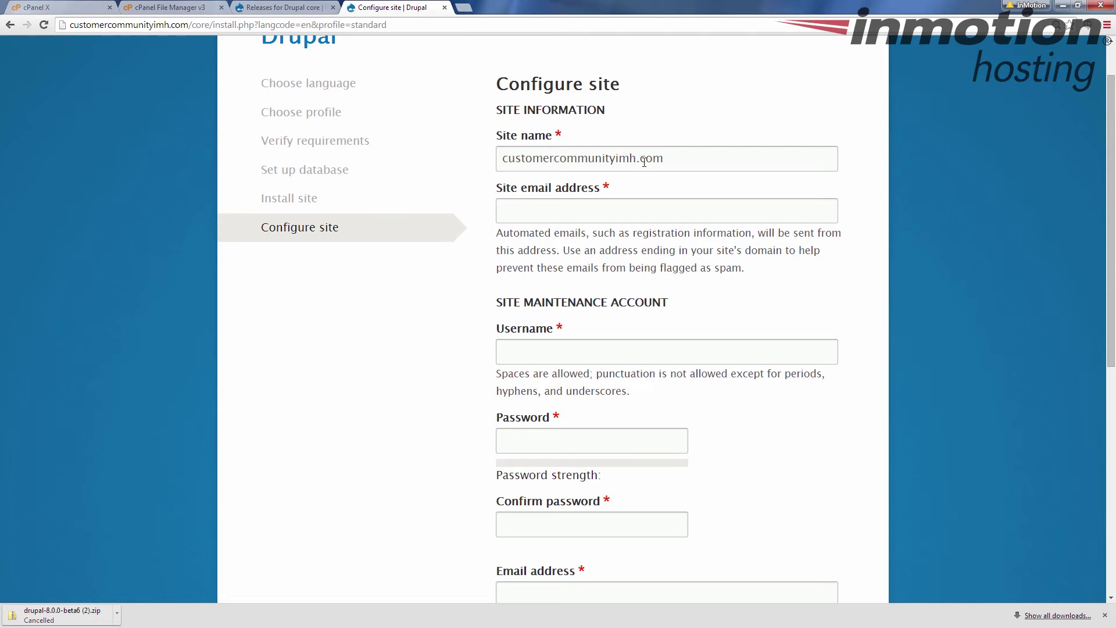
click(677, 159)
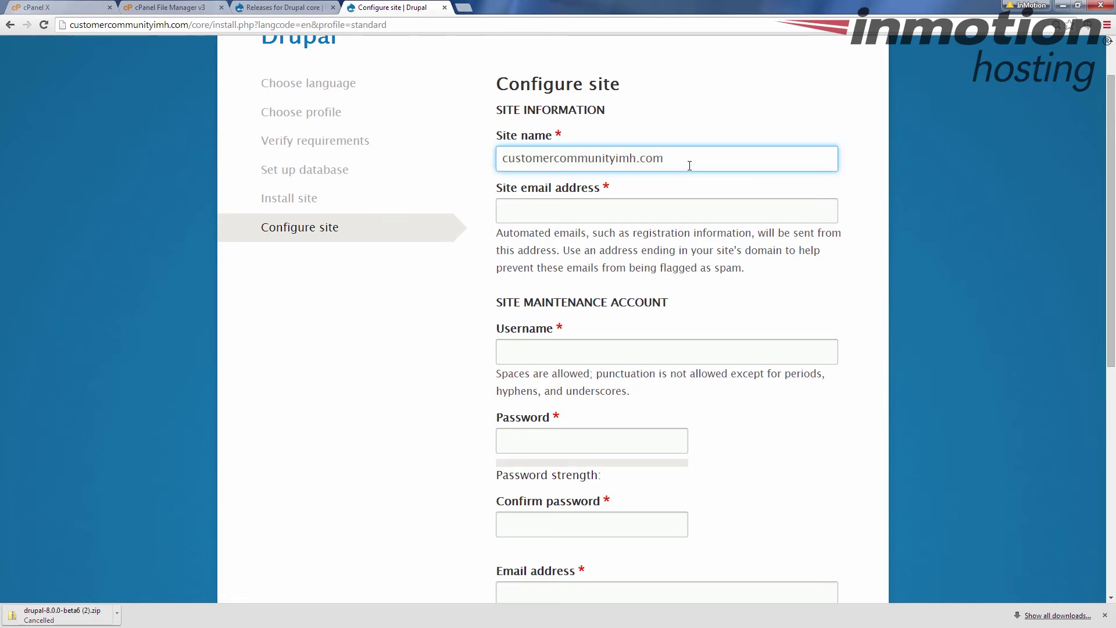
text(/test)
key(BackSpace)
key(BackSpace)
key(BackSpace)
key(BackSpace)
key(BackSpace)
- Enter the site email address, changing its domain to customercommunityimh.com
click(534, 212)
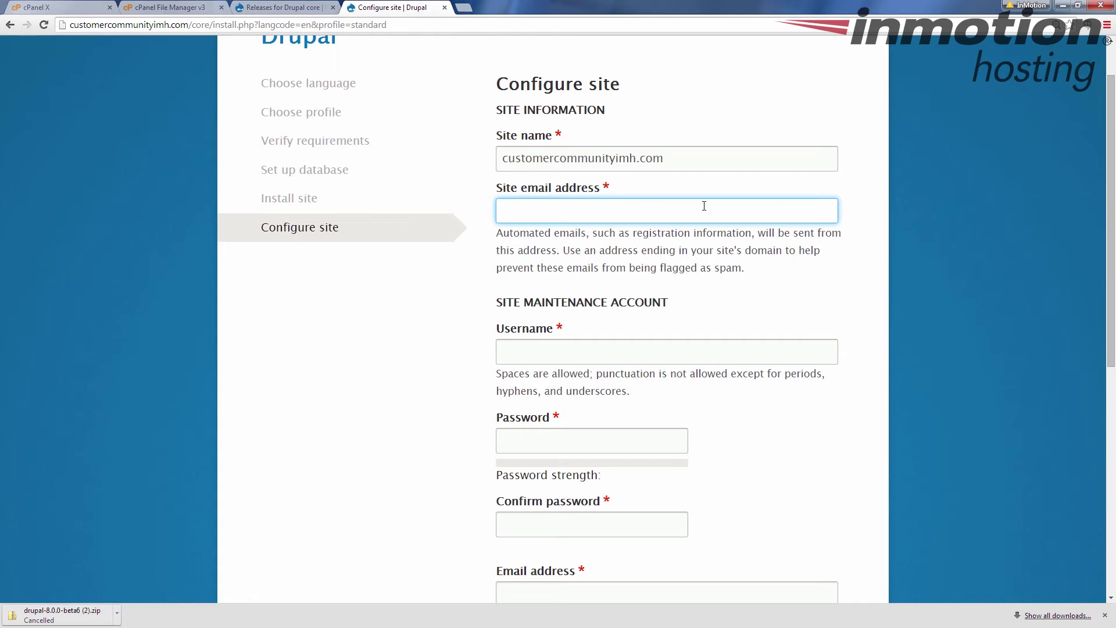
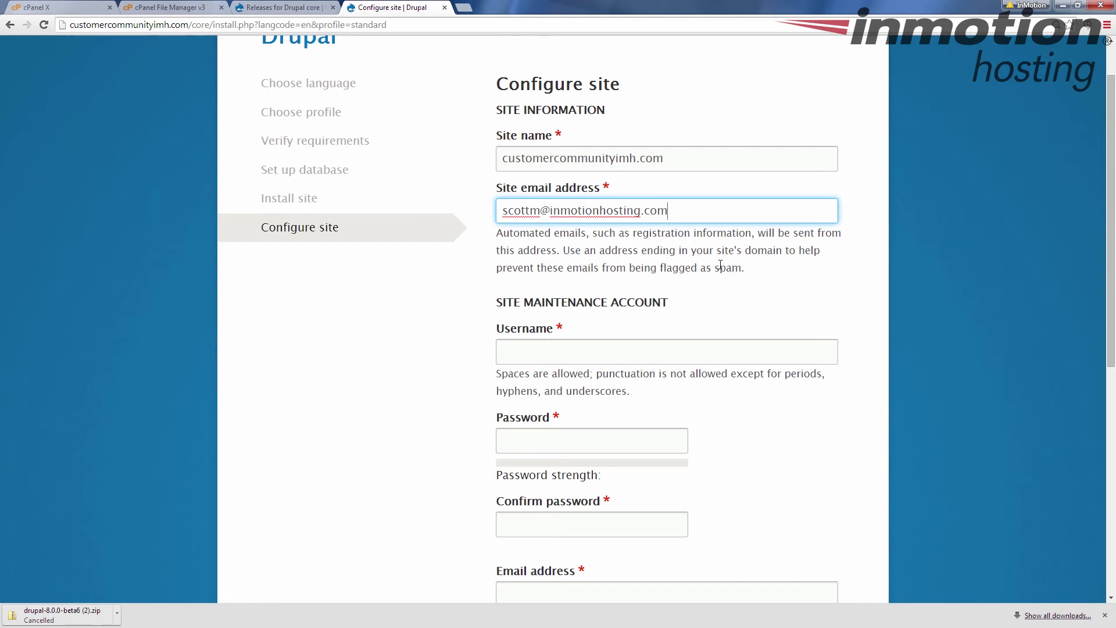
drag(550, 212, 670, 217)
text(custo)
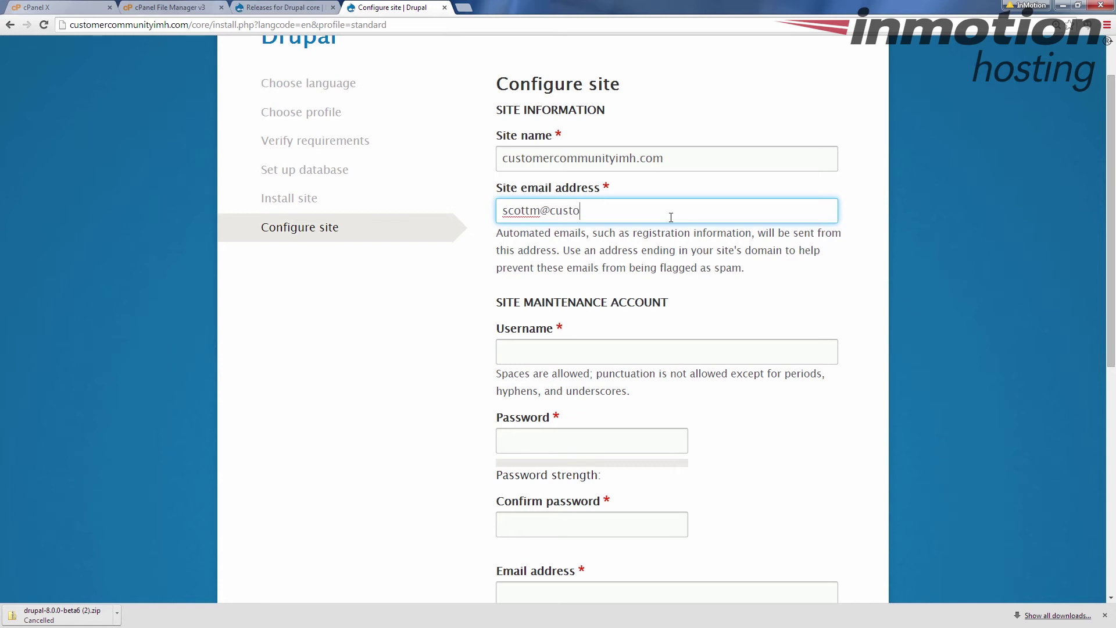
text(mercommunityimh.com)
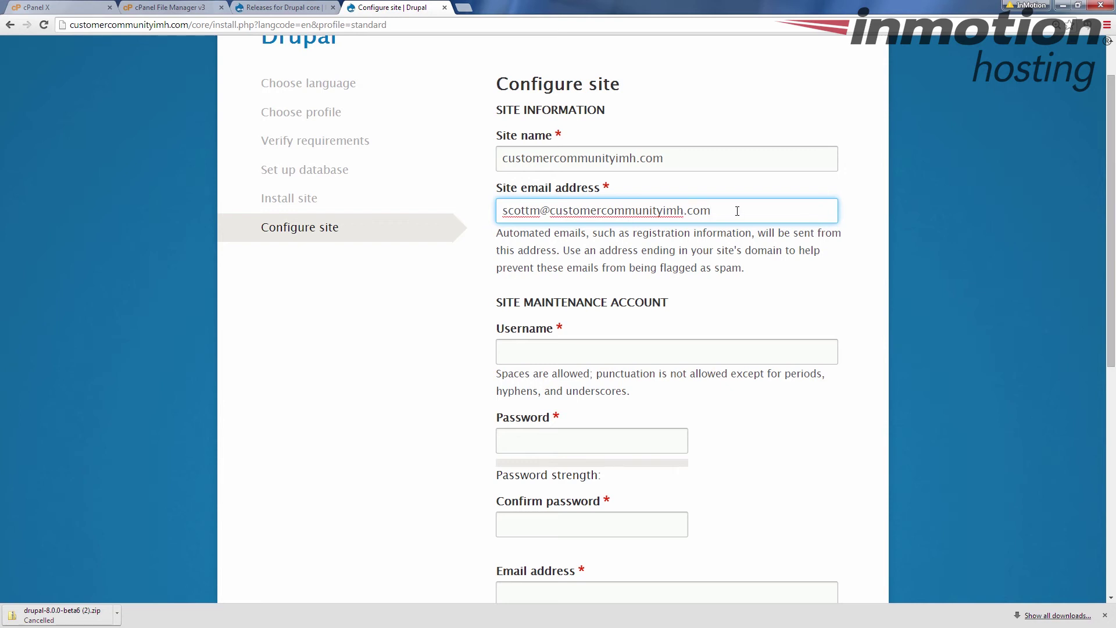
- Set the maintenance account username to admin and enter and confirm its password
click(668, 355)
scroll(581, 349, down, 1)
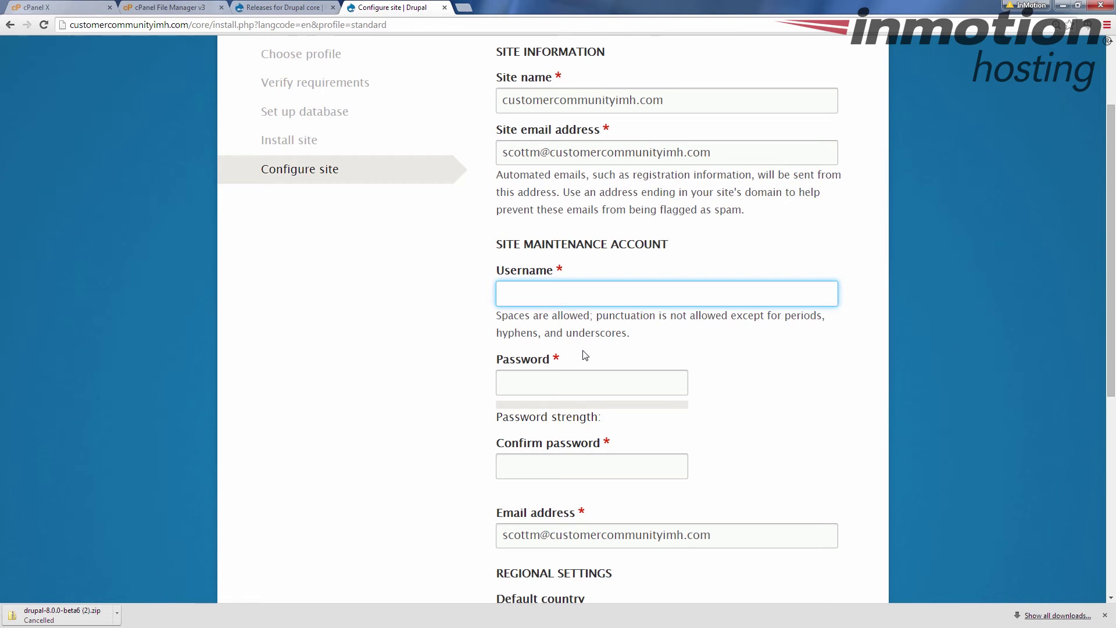
text(admin)
key(Tab)
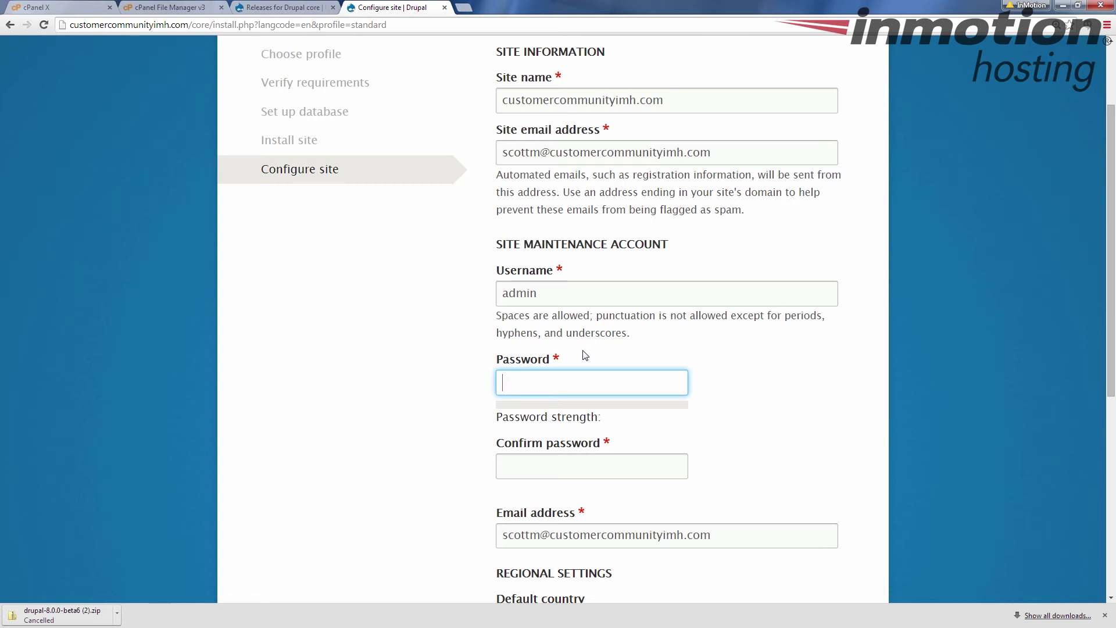
text(test)
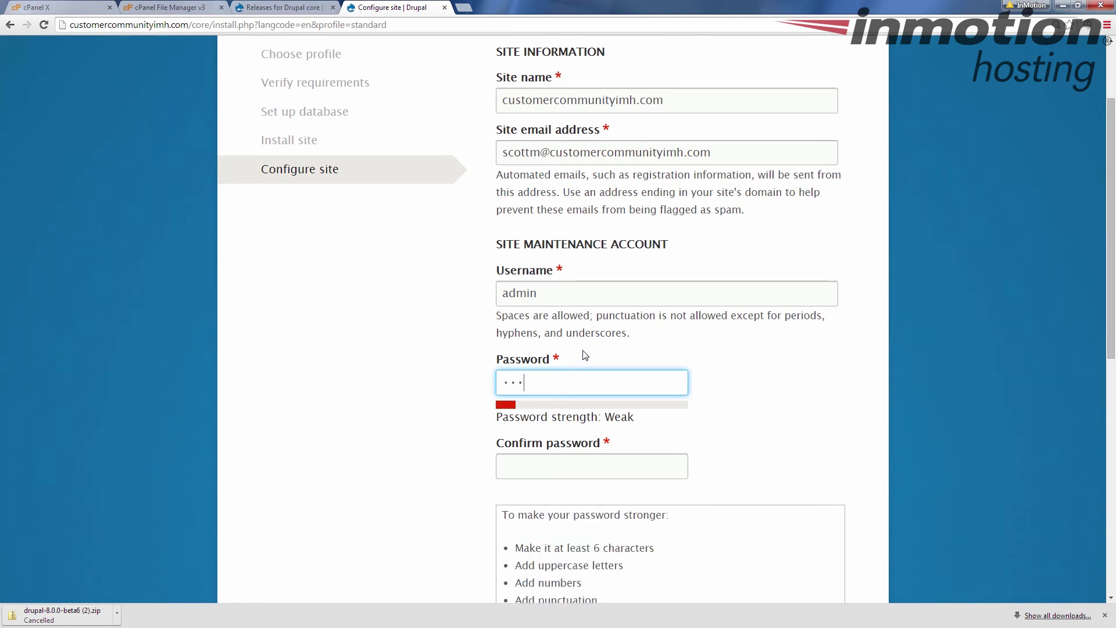
text(ing1234)
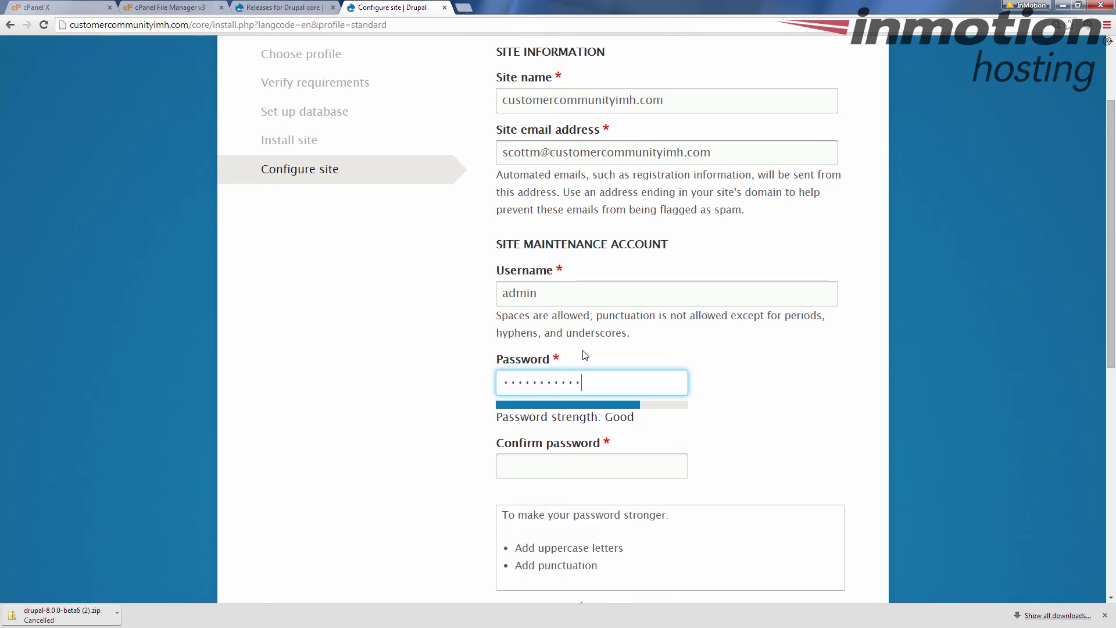
key(Tab)
text(te)
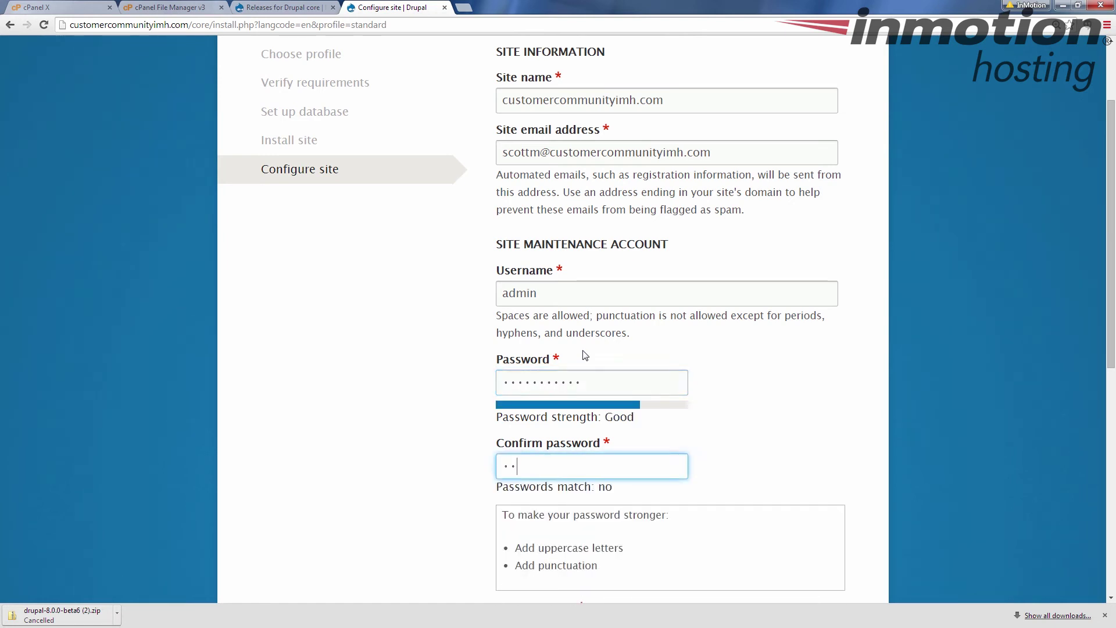
text(sting1234)
click(445, 379)
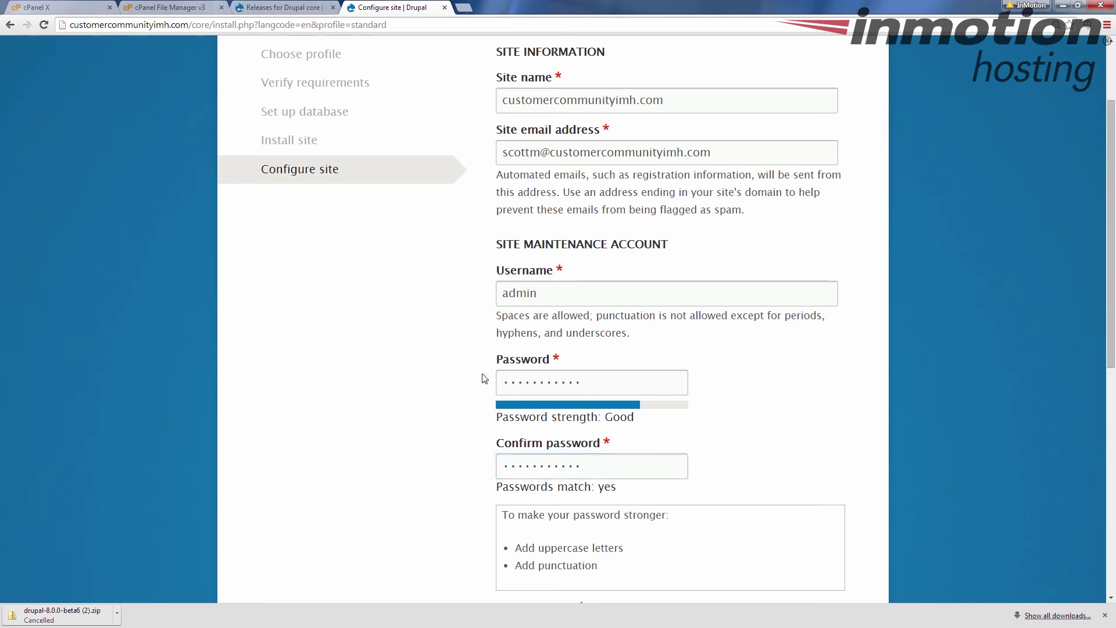
scroll(482, 377, down, 2)
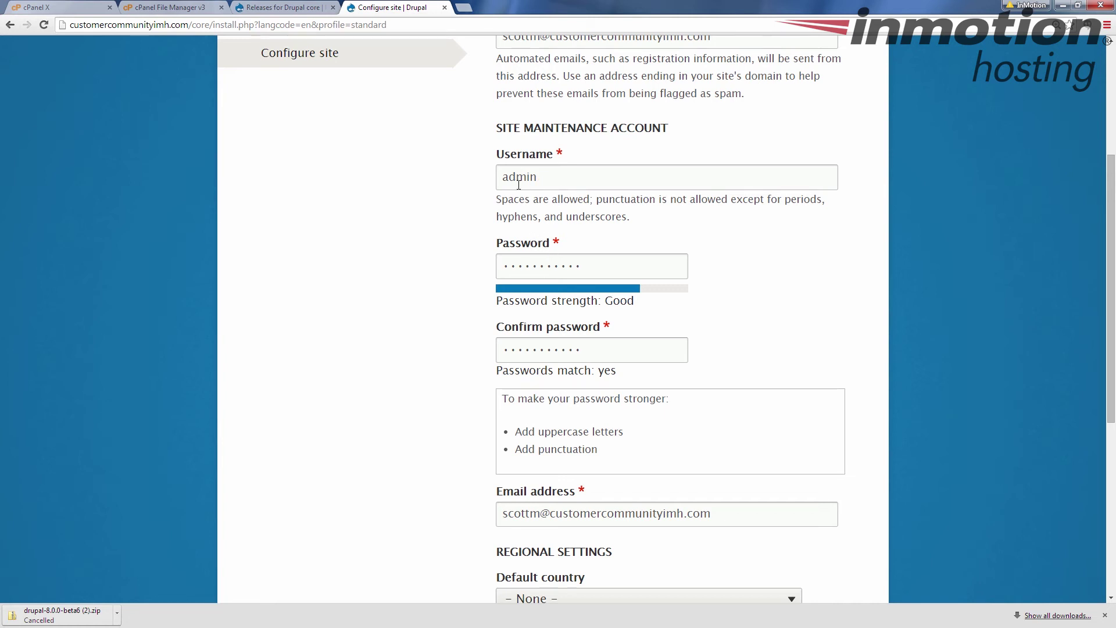
- Set the site's Default country to United States
scroll(436, 297, down, 2)
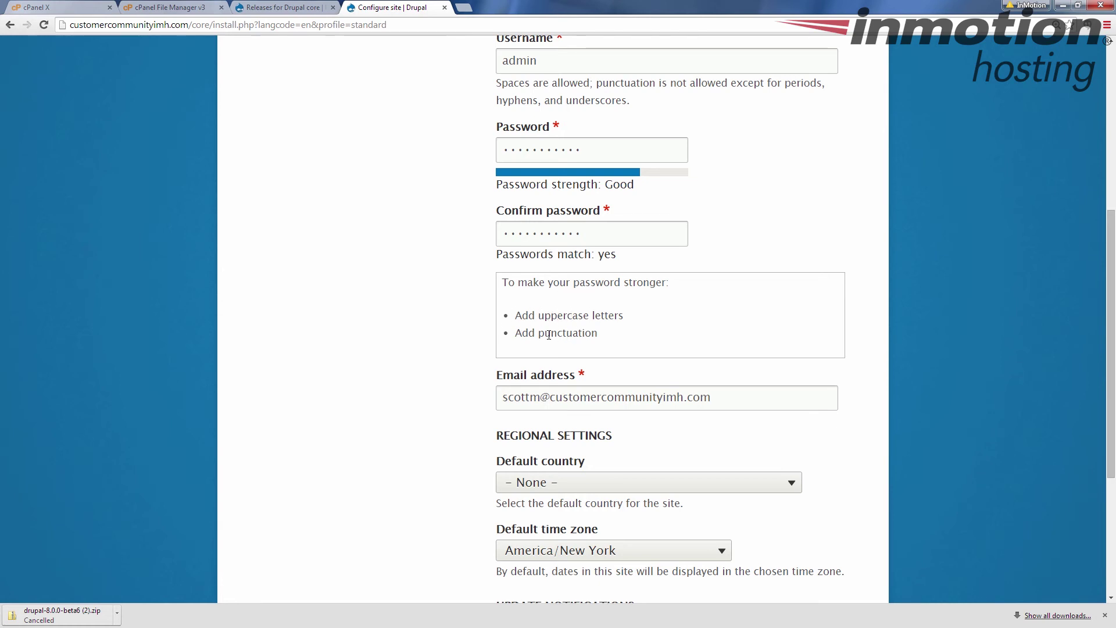
scroll(392, 315, down, 2)
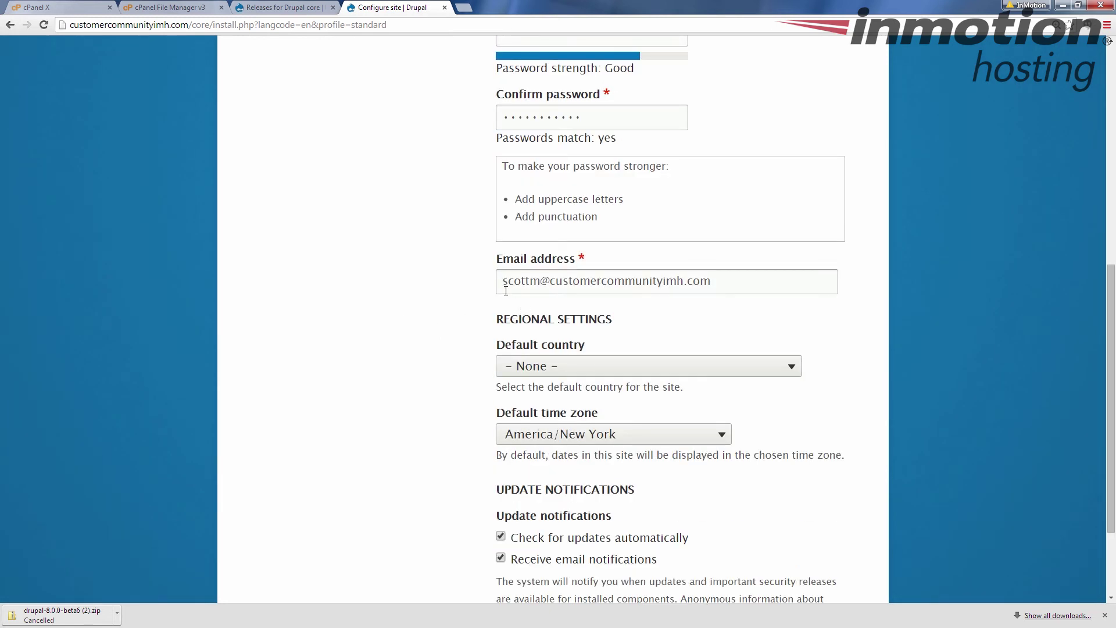
scroll(540, 291, up, 3)
scroll(555, 293, up, 2)
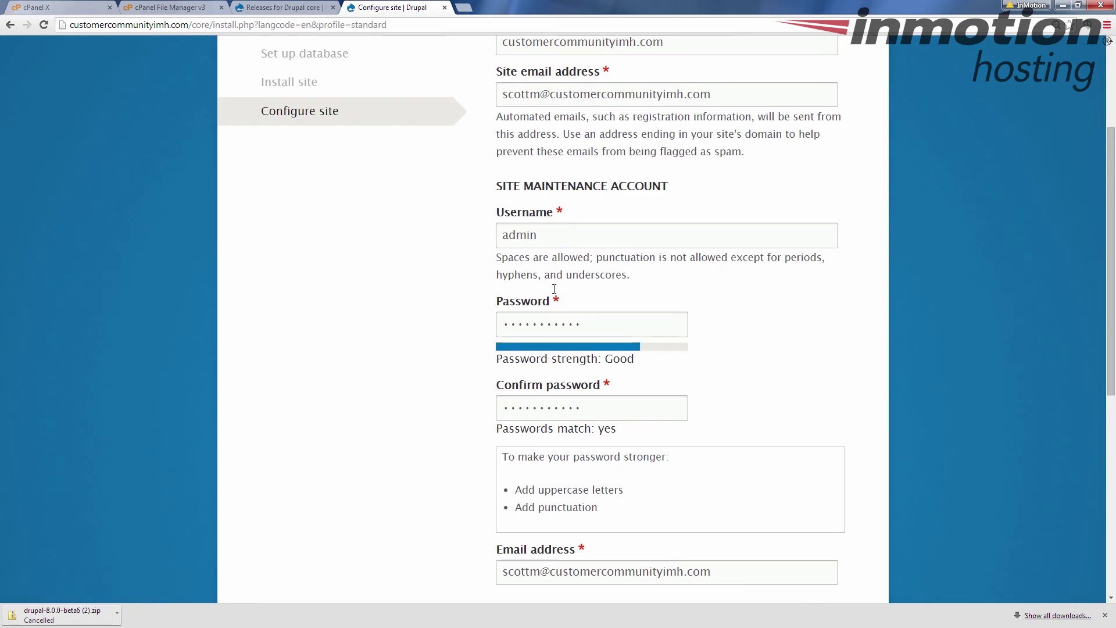
scroll(571, 174, up, 1)
scroll(569, 185, down, 7)
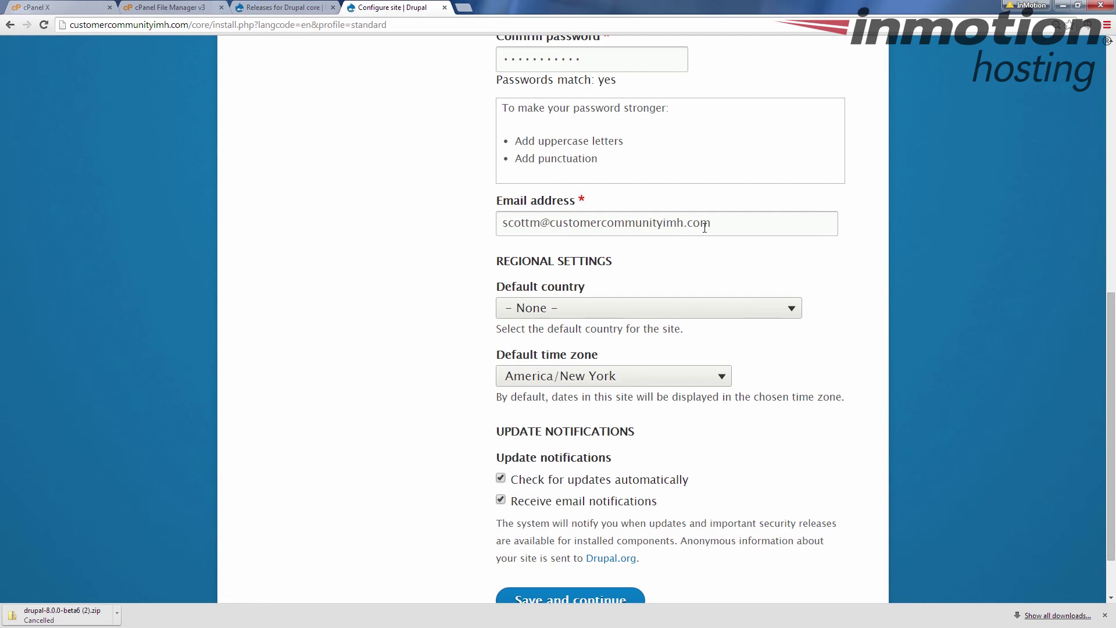
scroll(705, 228, up, 3)
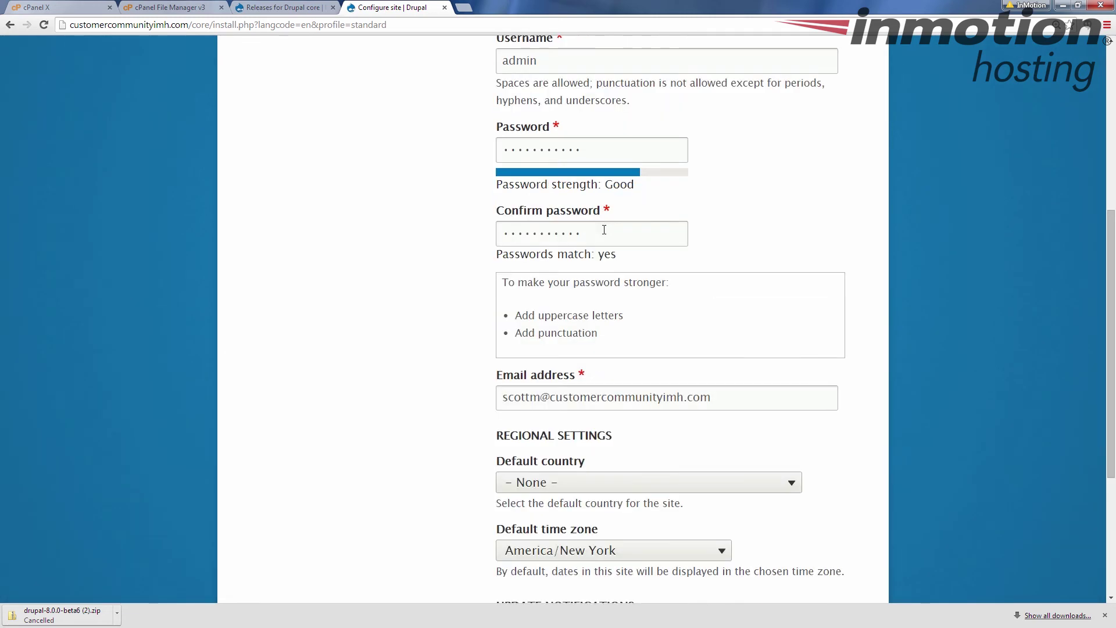
scroll(604, 229, up, 4)
scroll(587, 232, down, 1)
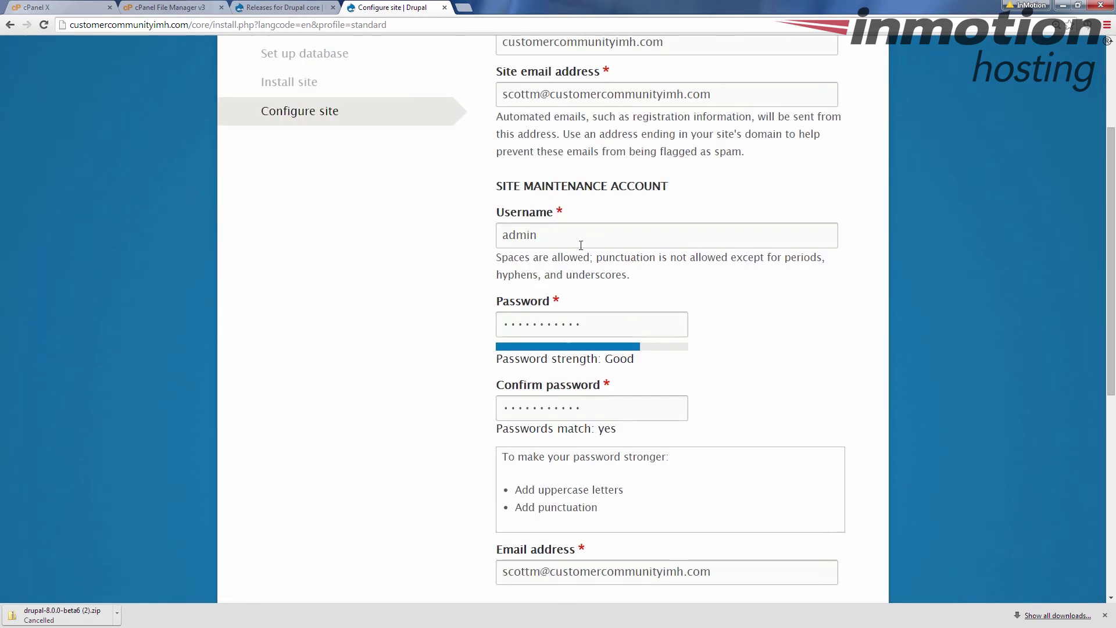
scroll(581, 245, down, 4)
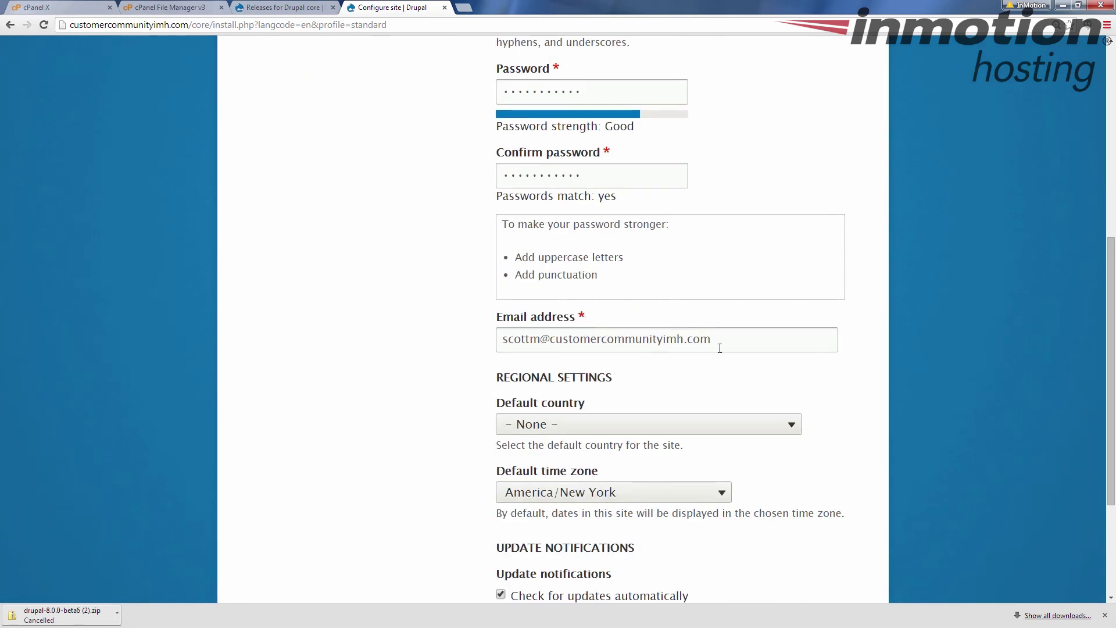
scroll(361, 358, down, 2)
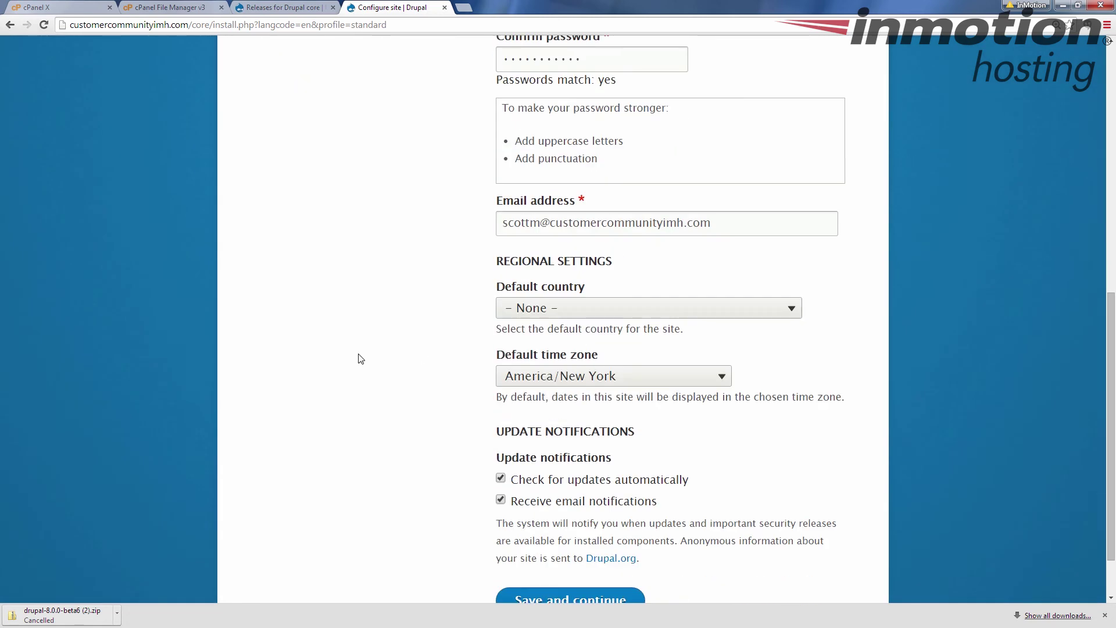
click(791, 313)
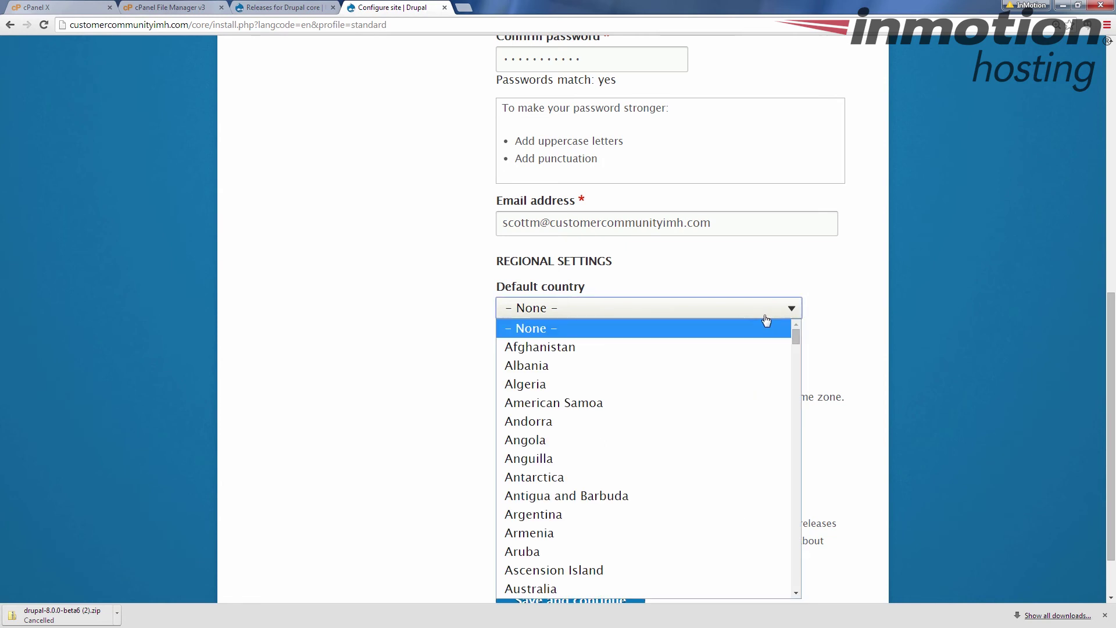
scroll(655, 378, down, 20)
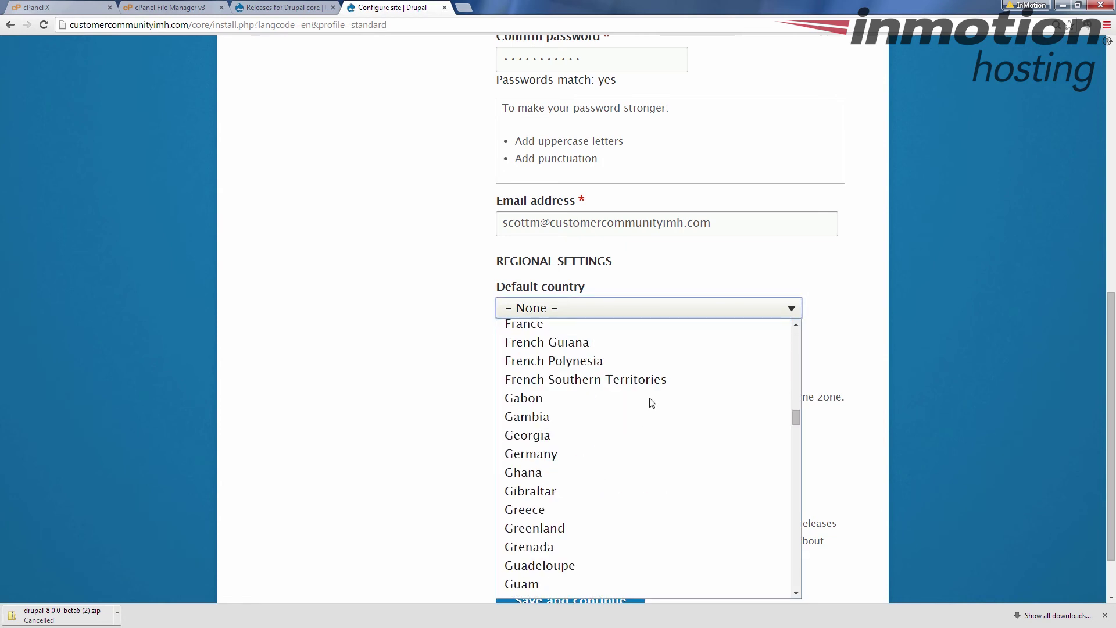
scroll(652, 403, down, 20)
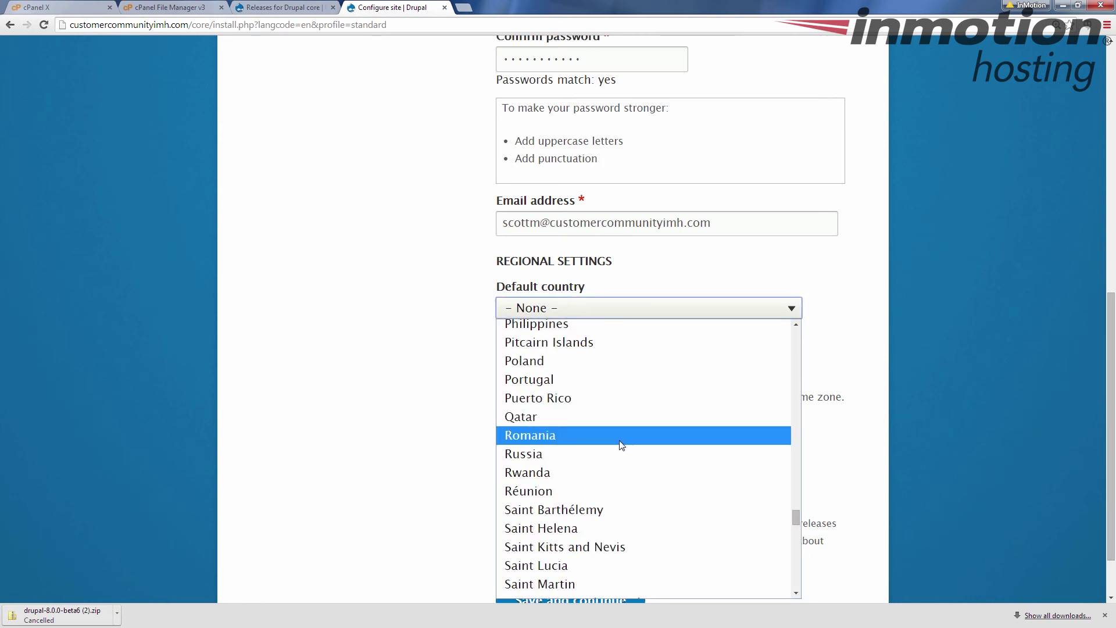
scroll(621, 445, down, 20)
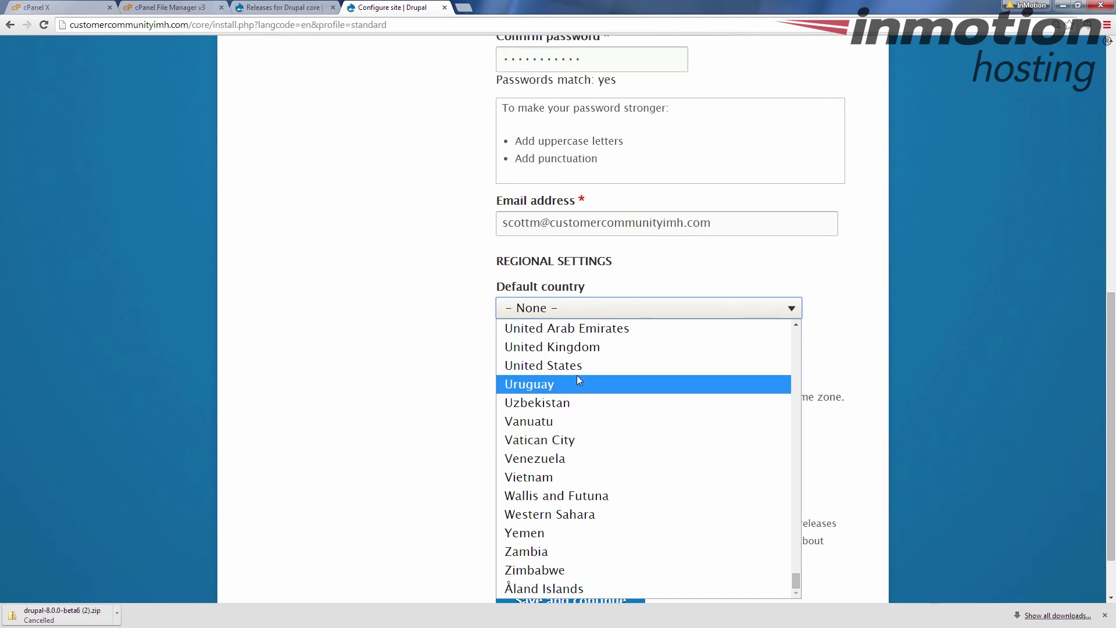
click(575, 365)
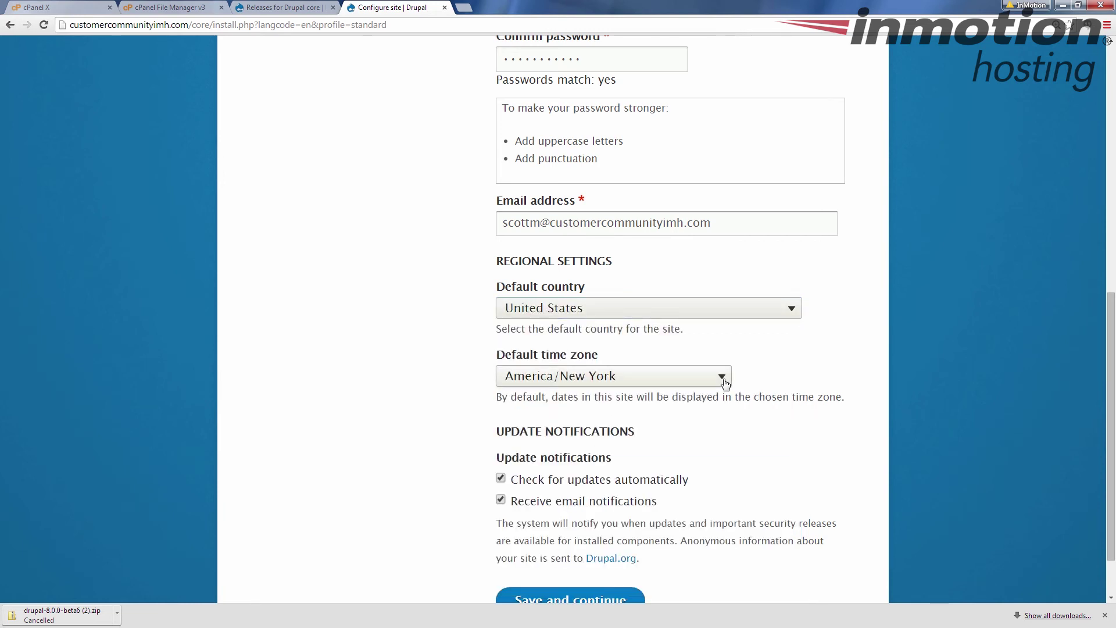
- Leave automatic update checks enabled and submit the site configuration
scroll(443, 385, down, 1)
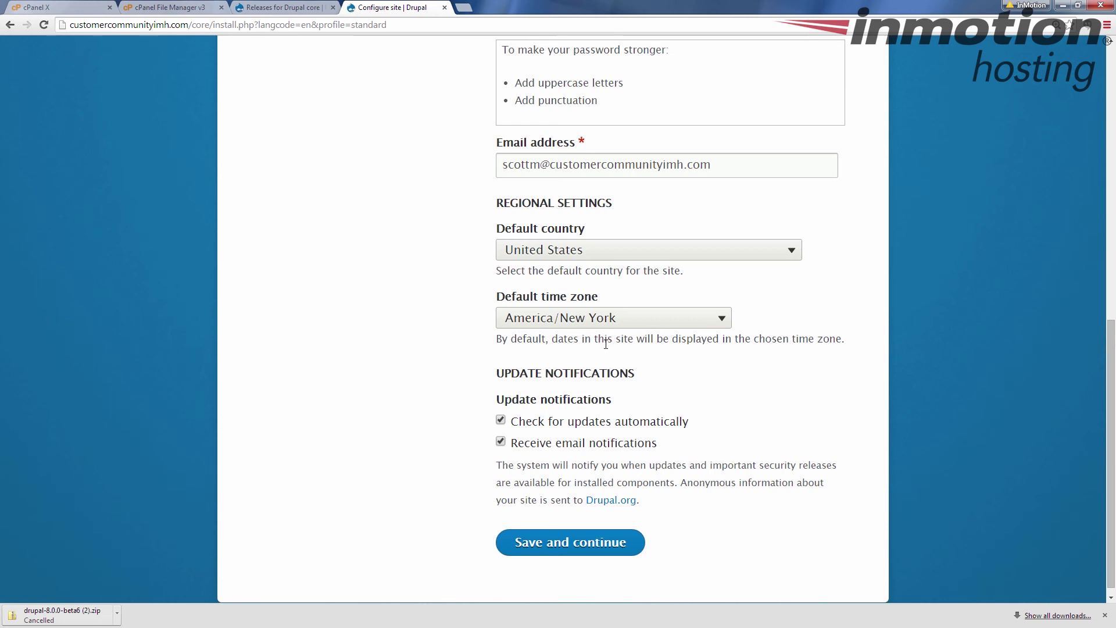
scroll(465, 382, down, 1)
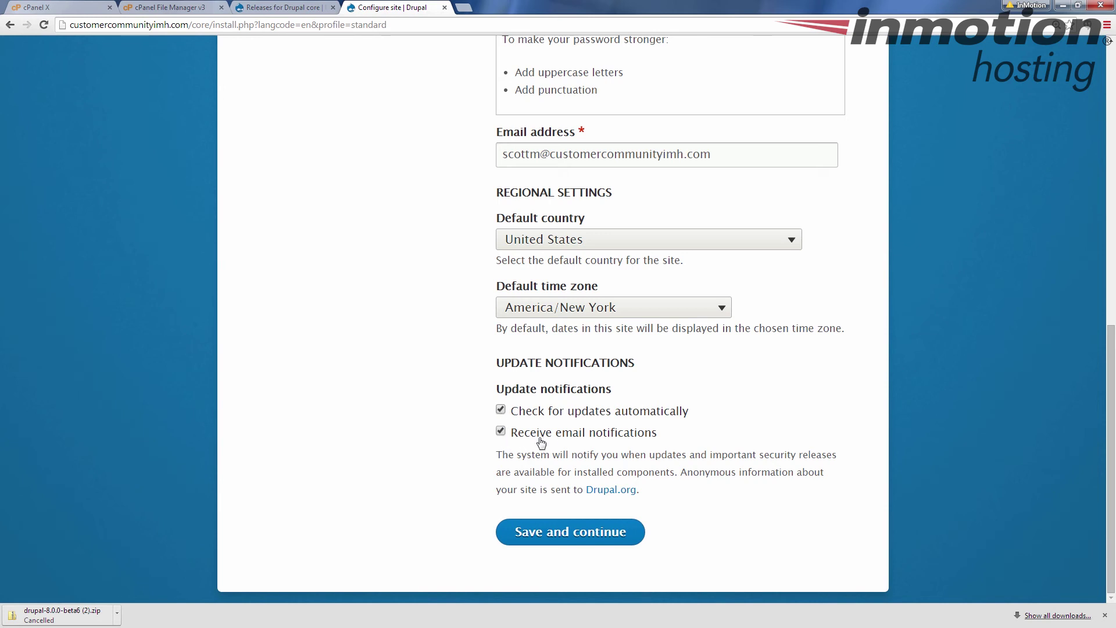
click(504, 414)
click(503, 414)
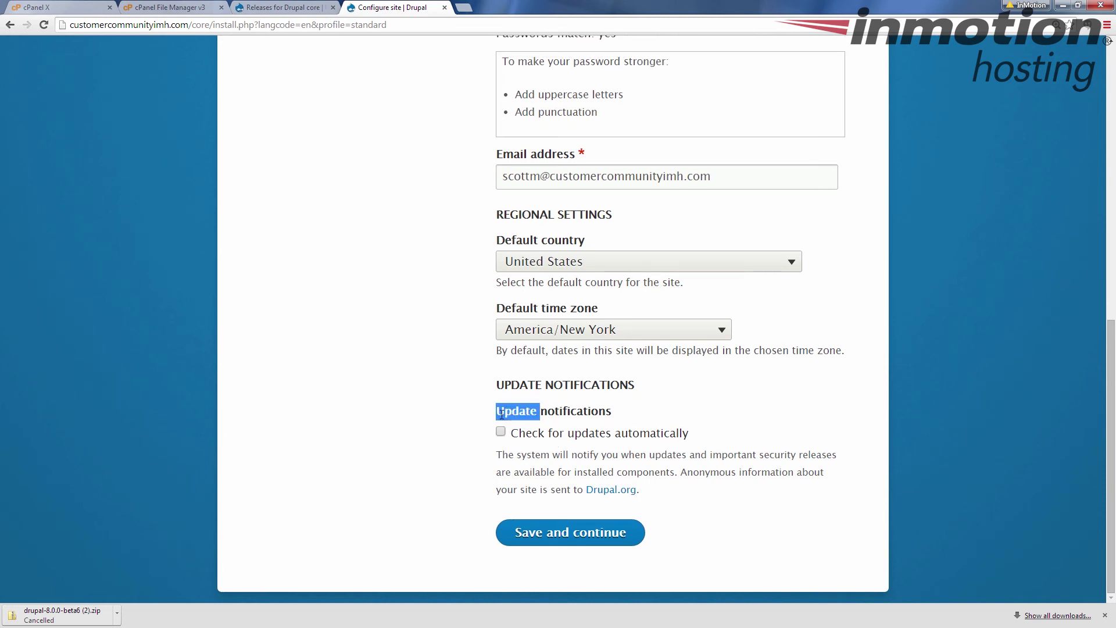
click(502, 434)
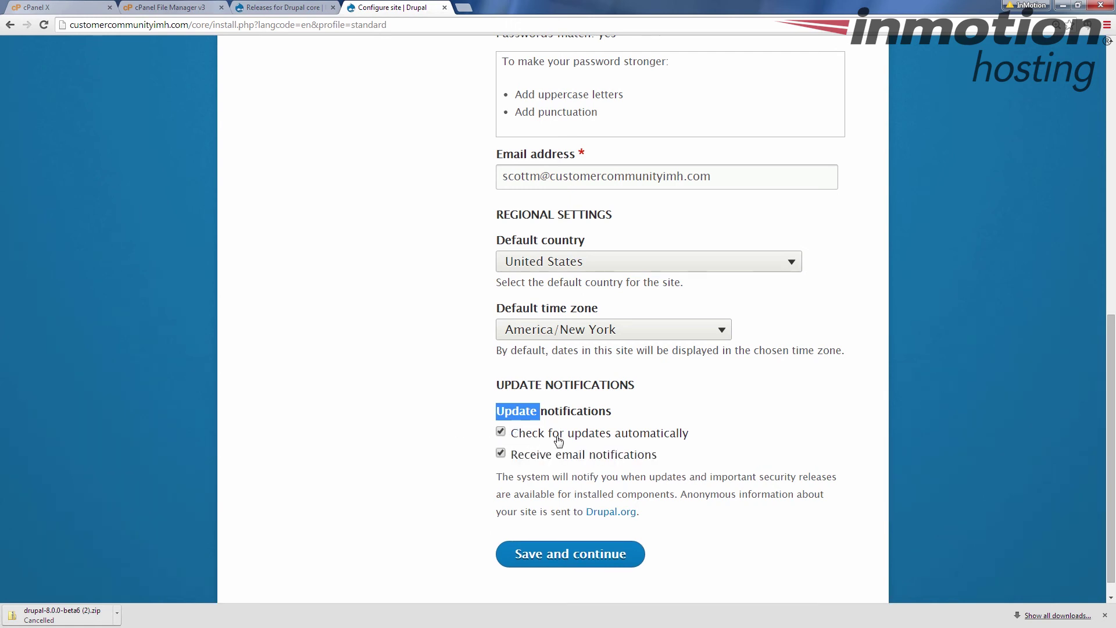
click(555, 436)
click(500, 431)
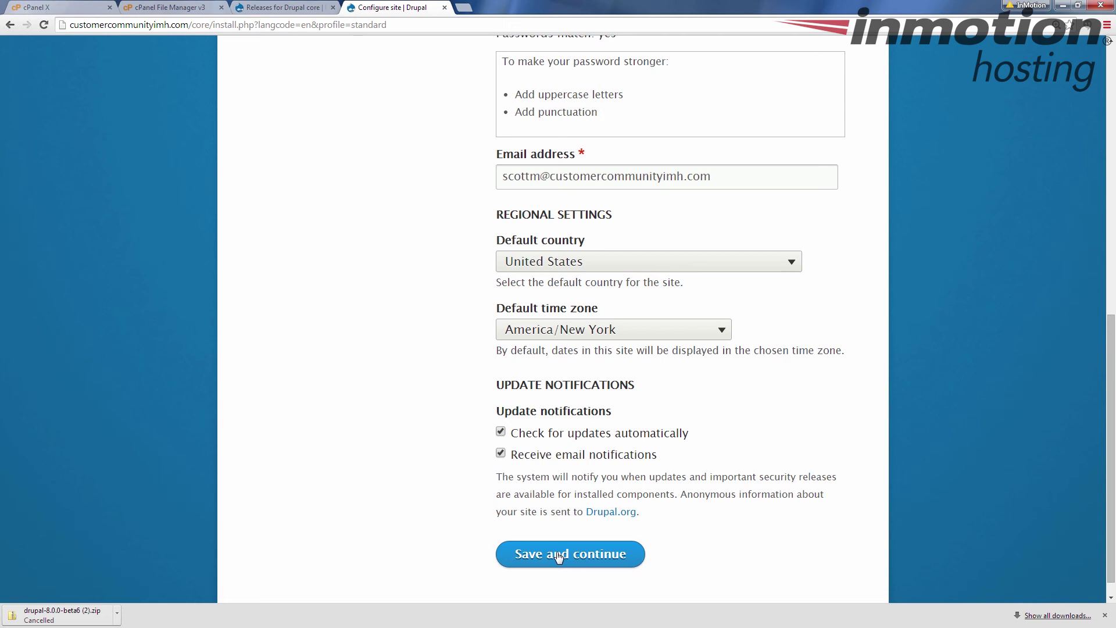
click(573, 546)
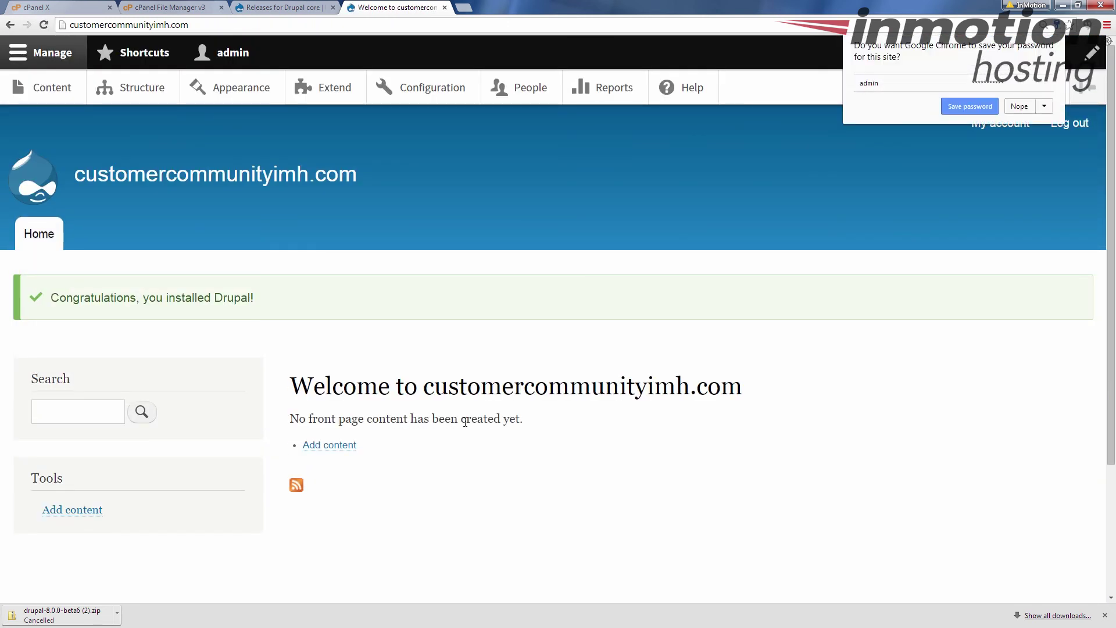
- Decline Chrome's offer to save the password
click(1019, 106)
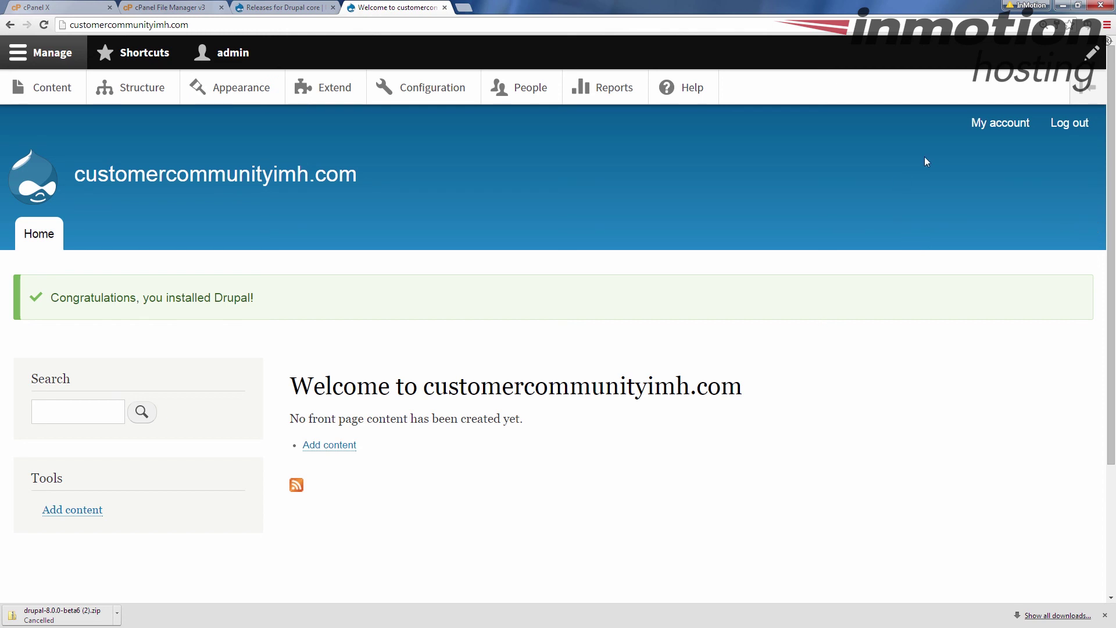
- Log out of the new Drupal site
click(1064, 124)
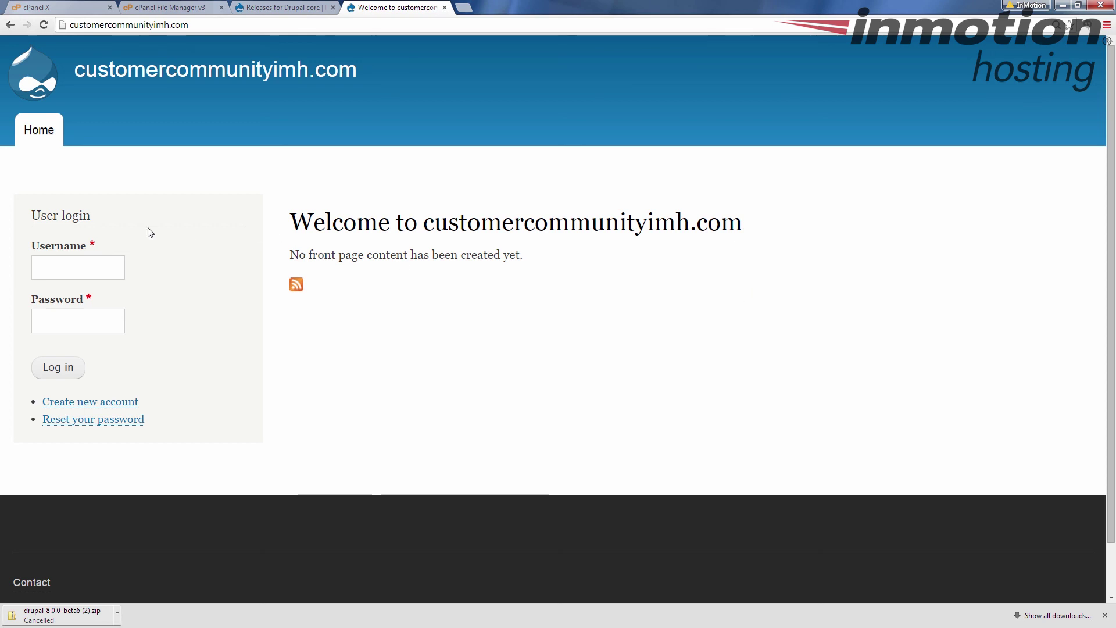
- Log back in as admin with the account password, declining to save it in Chrome
click(87, 270)
text(admin)
key(Tab)
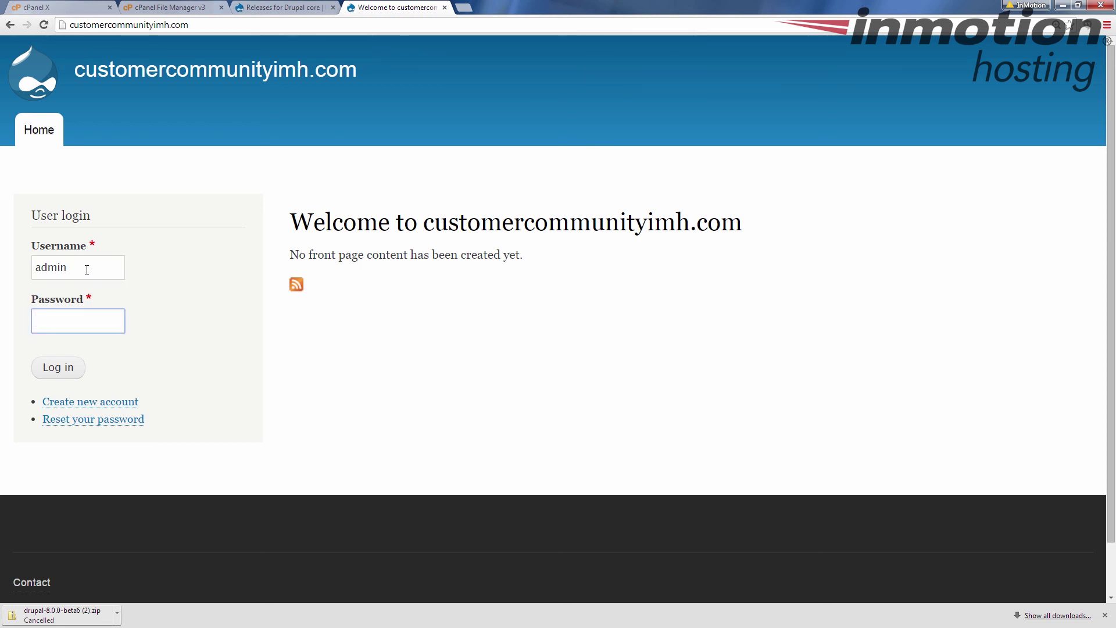
text(•••••••••••)
click(47, 370)
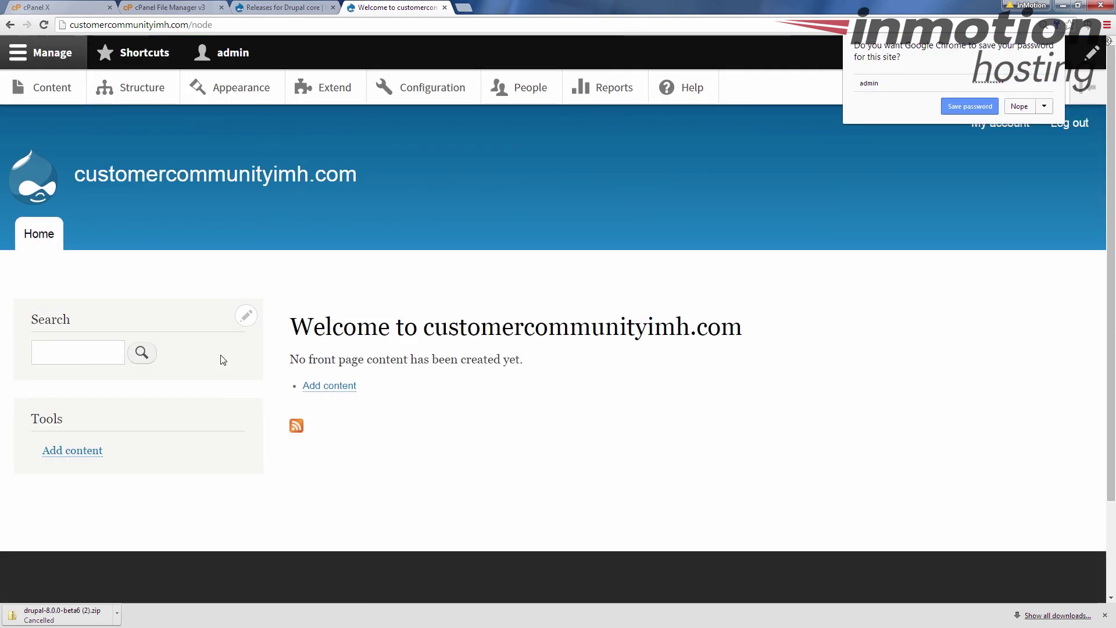
click(1019, 107)
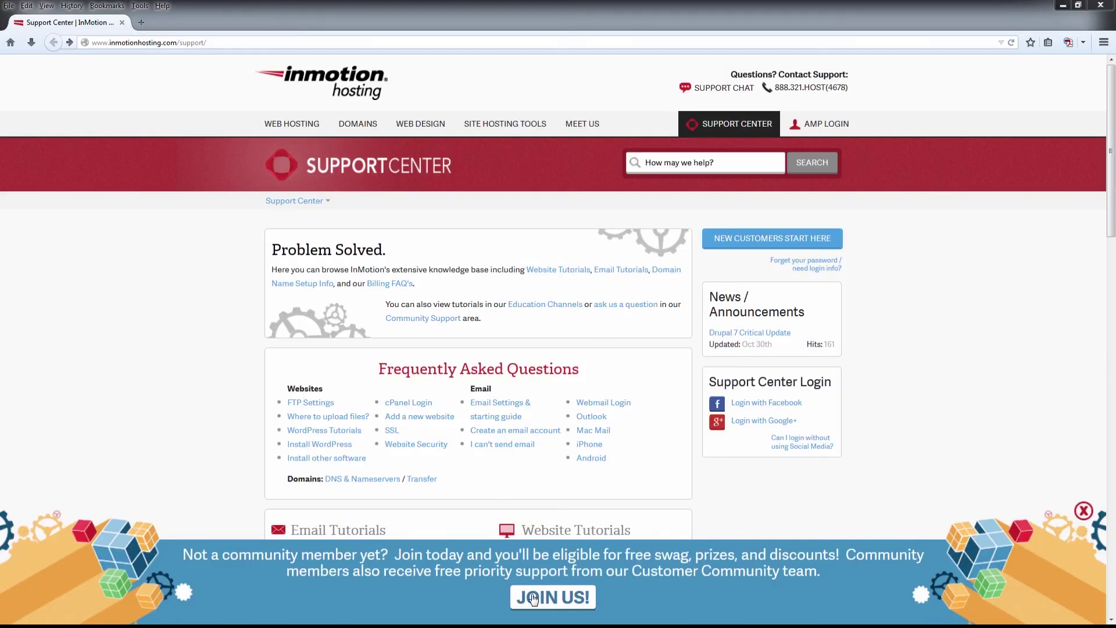
click(534, 598)
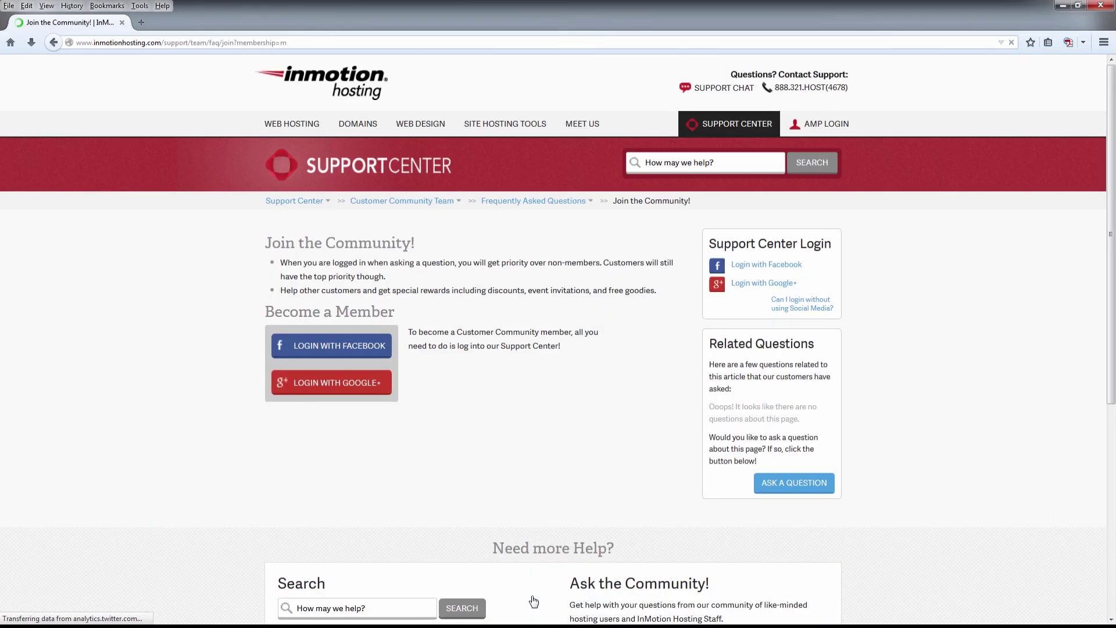